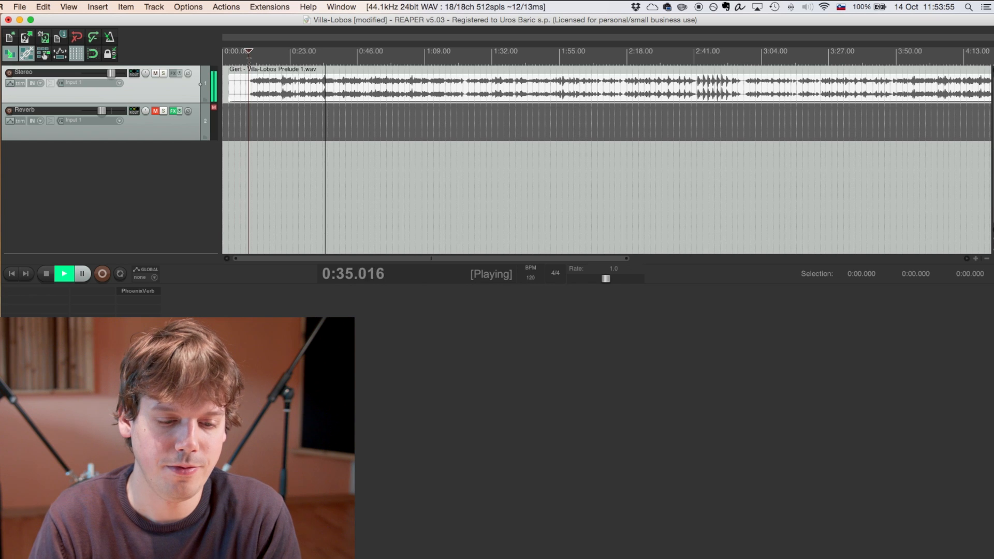
# Step: Cut the Stereo recording's silent lead-in off just before the music begins and move the remaining item to the project start
pyautogui.press('space')
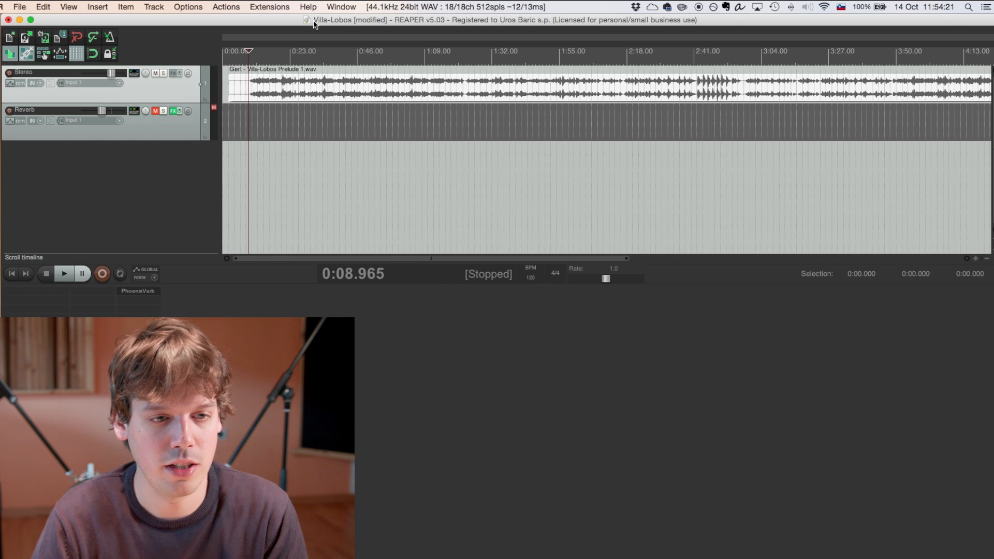
pyautogui.click(246, 70)
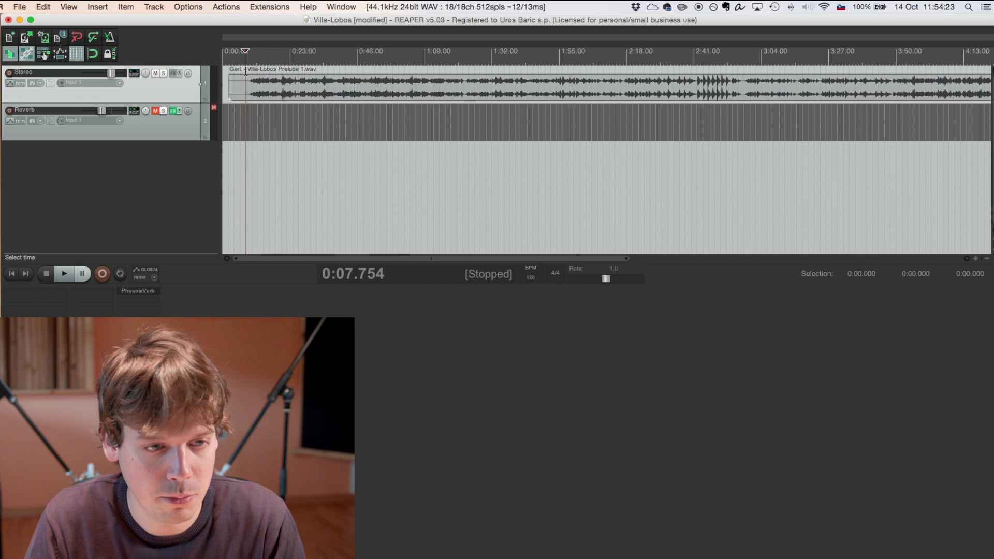
pyautogui.click(247, 70)
pyautogui.press('s')
pyautogui.click(237, 87)
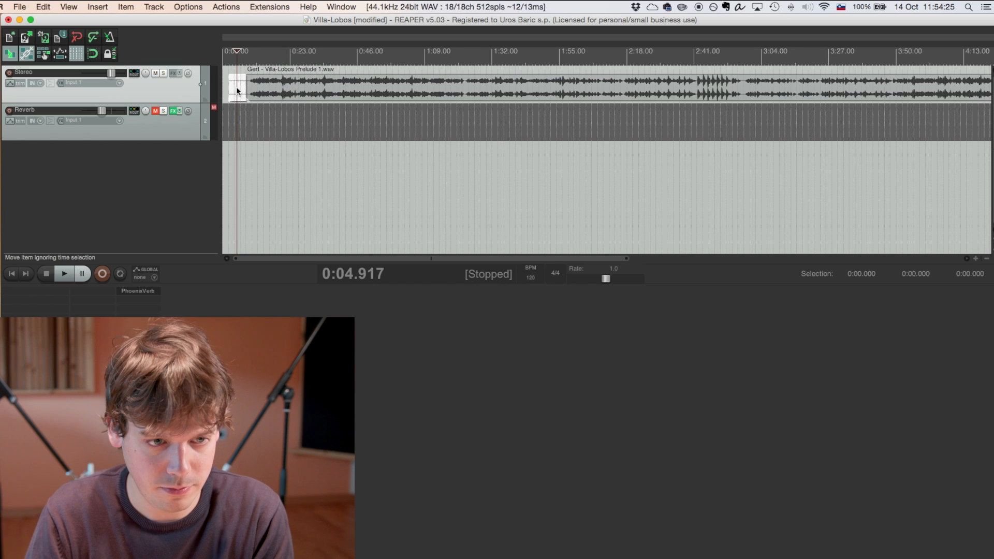
pyautogui.press('Delete')
pyautogui.moveTo(299, 87); pyautogui.dragTo(286, 96)
# Step: Trim the silence after the last note of the Stereo recording and give its end a short fade-out
pyautogui.hscroll(15, 480, 92)
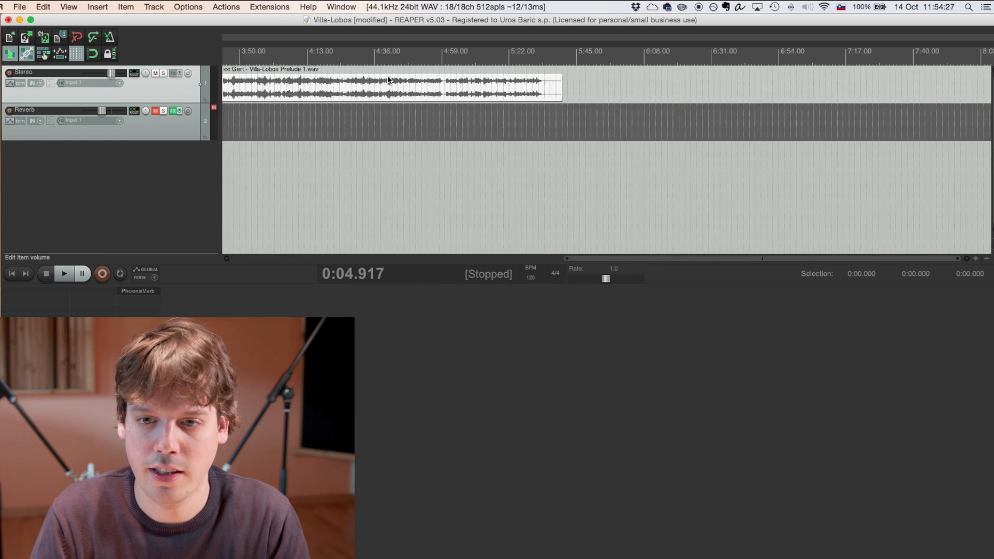
pyautogui.moveTo(490, 87); pyautogui.dragTo(478, 85)
pyautogui.hscroll(-15, 371, 76)
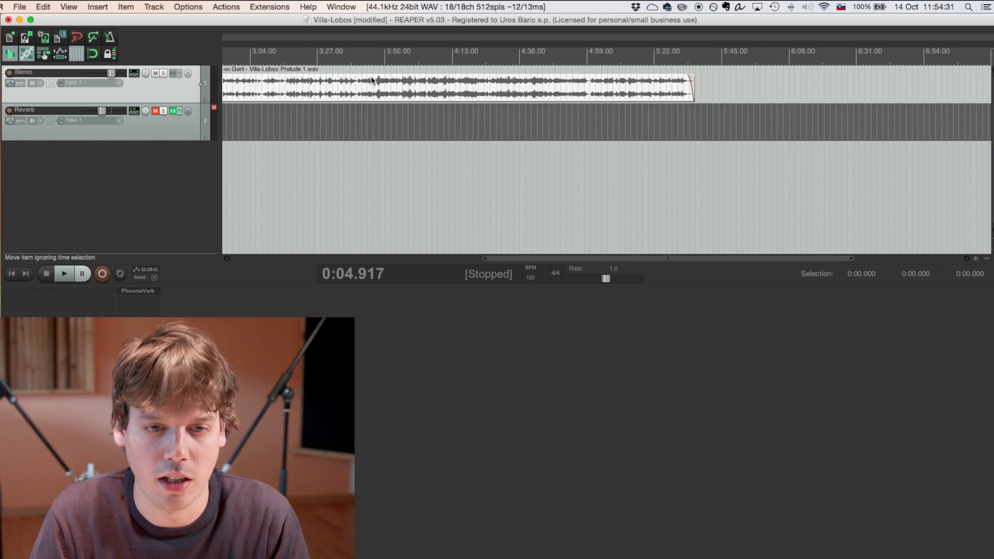
# Step: Add a short fade-in to the recording's start, play the opening as a check and save the project
pyautogui.moveTo(226, 77); pyautogui.dragTo(229, 78)
pyautogui.click(225, 69)
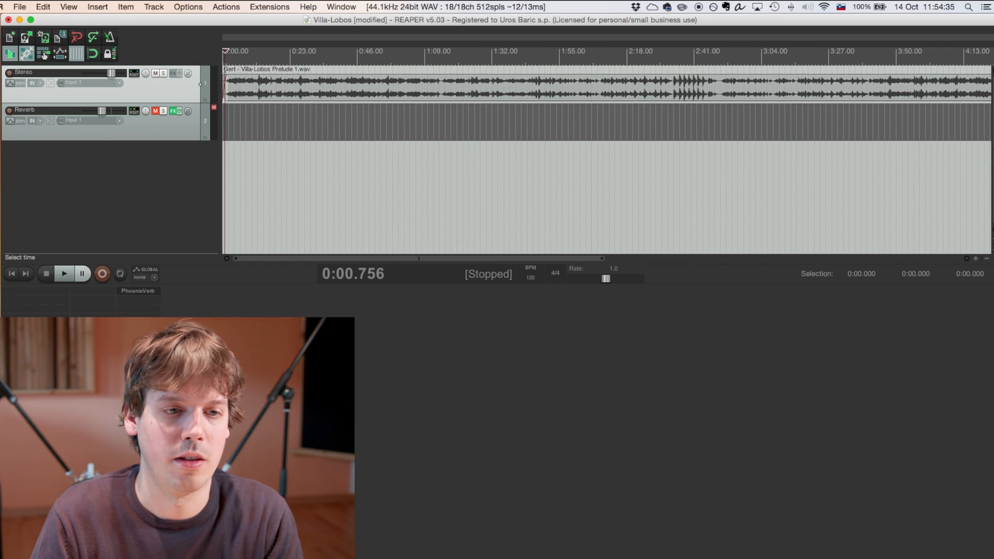
pyautogui.press('space')
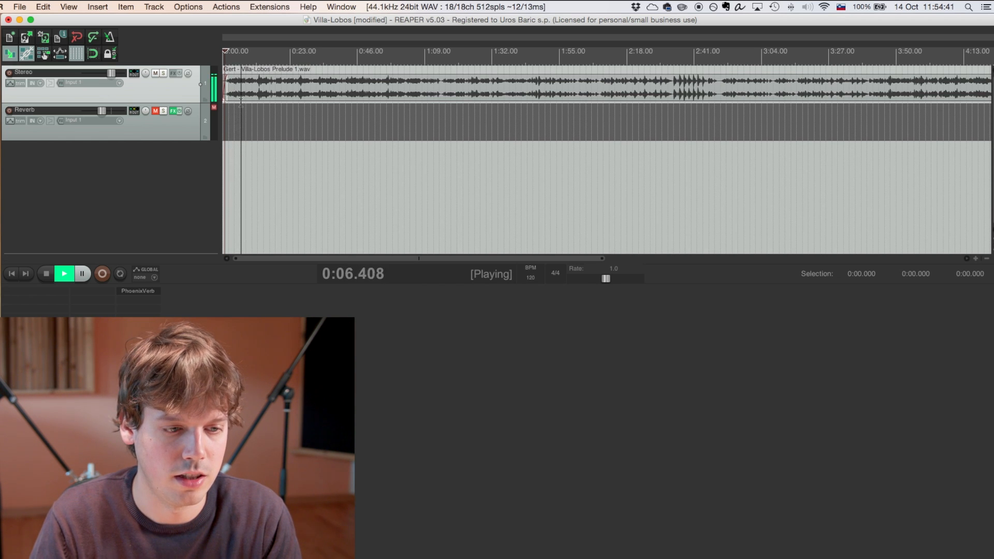
pyautogui.press('space')
pyautogui.press('super+s')
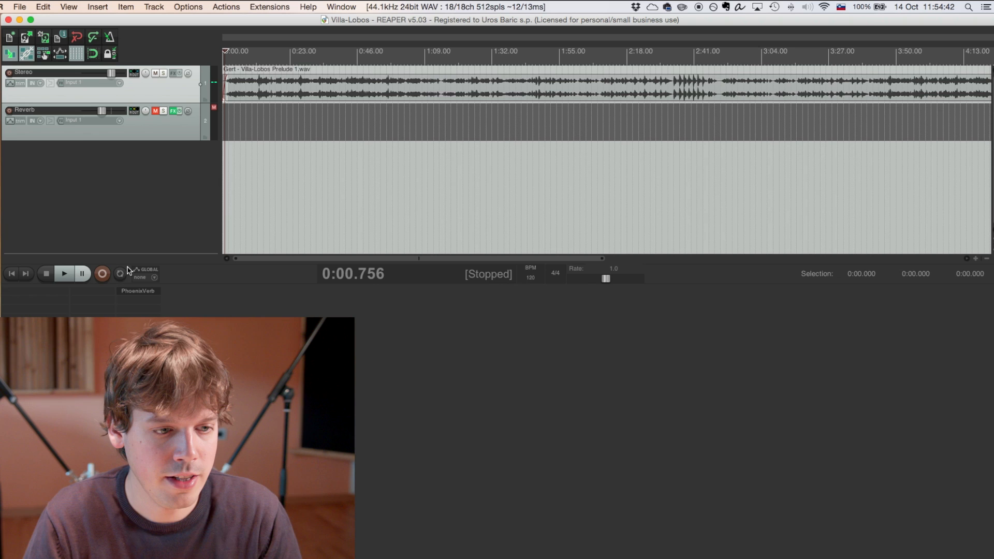
# Step: Add the Metric Halo MH ChannelStrip effect to the Stereo track, searching for "eq", and reposition its window for easy viewing
pyautogui.click(94, 296)
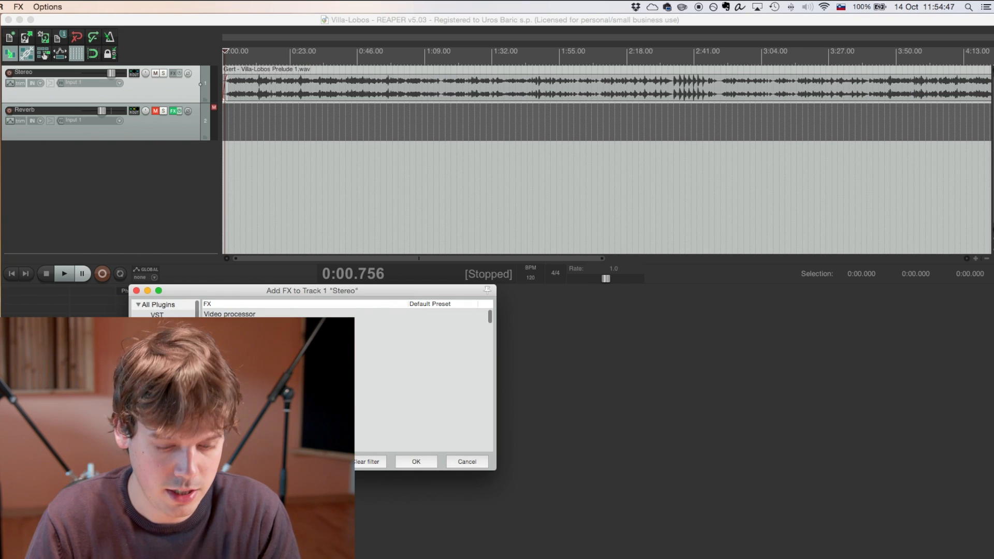
pyautogui.write('eq')
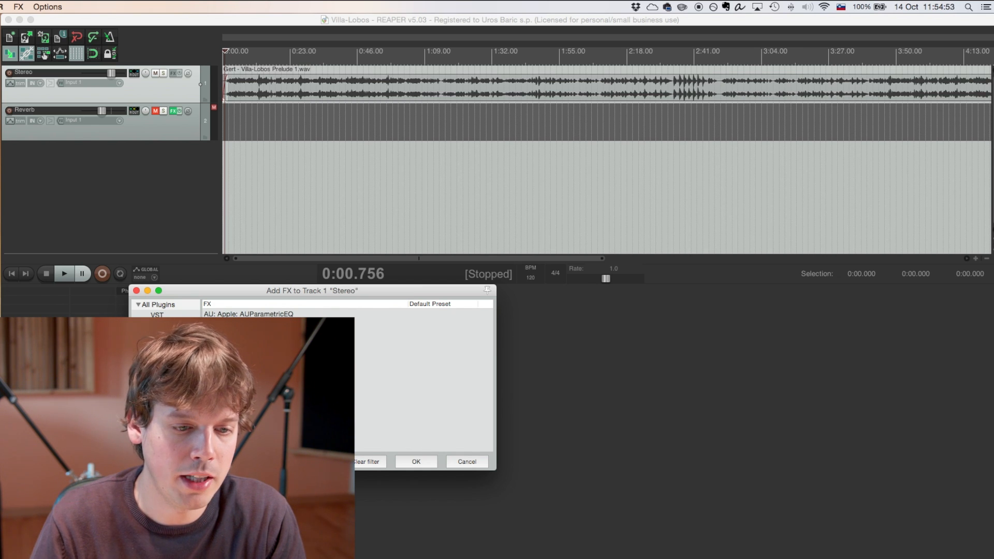
pyautogui.click(241, 325)
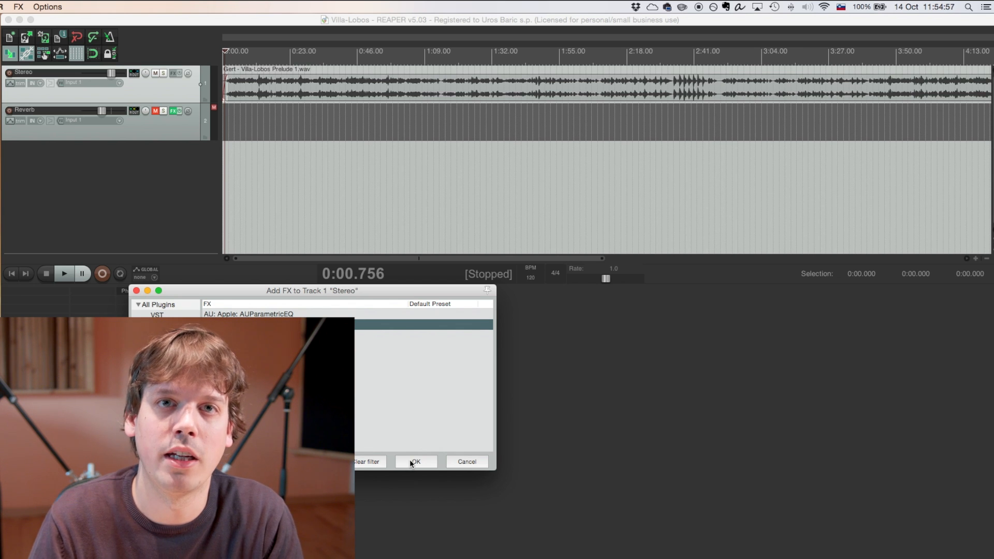
pyautogui.click(410, 460)
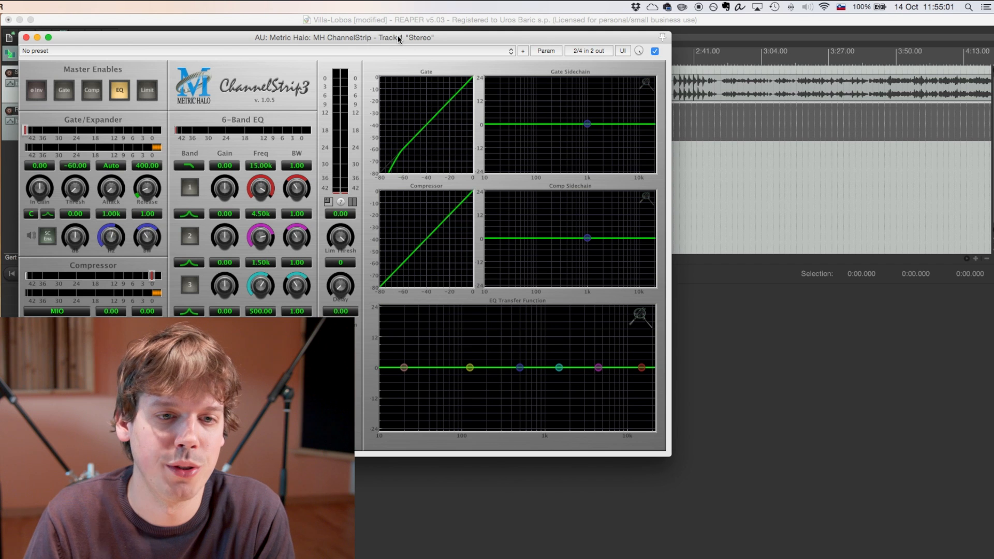
pyautogui.moveTo(398, 38); pyautogui.dragTo(492, 56)
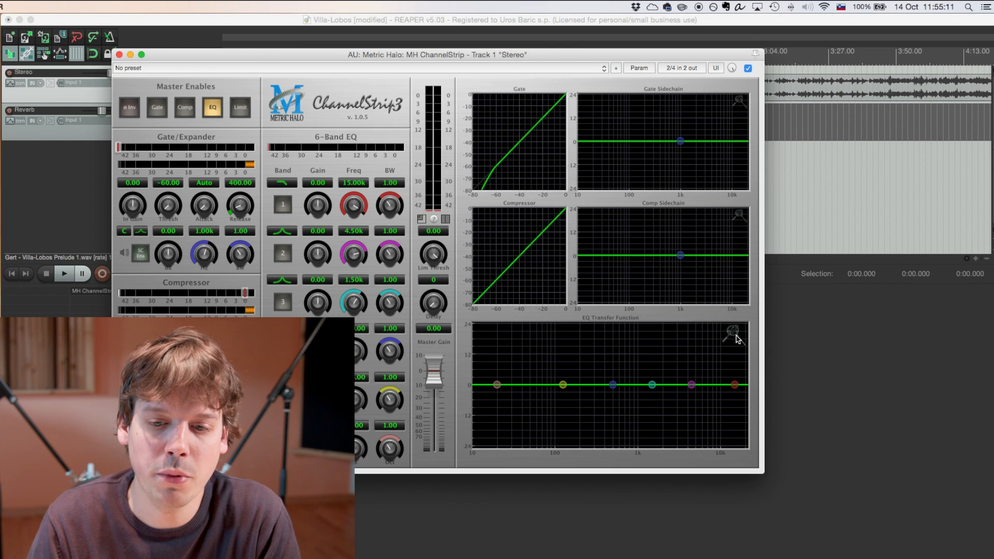
pyautogui.moveTo(556, 58); pyautogui.dragTo(546, 74)
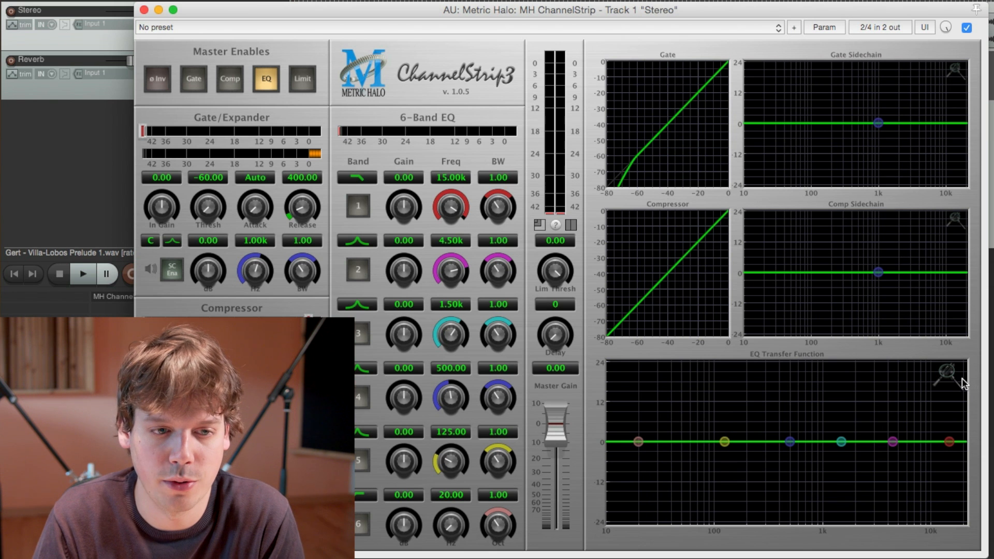
# Step: Switch on the spectrum analyzer in the EQ Transfer Function graph while playing the recording
pyautogui.press('space')
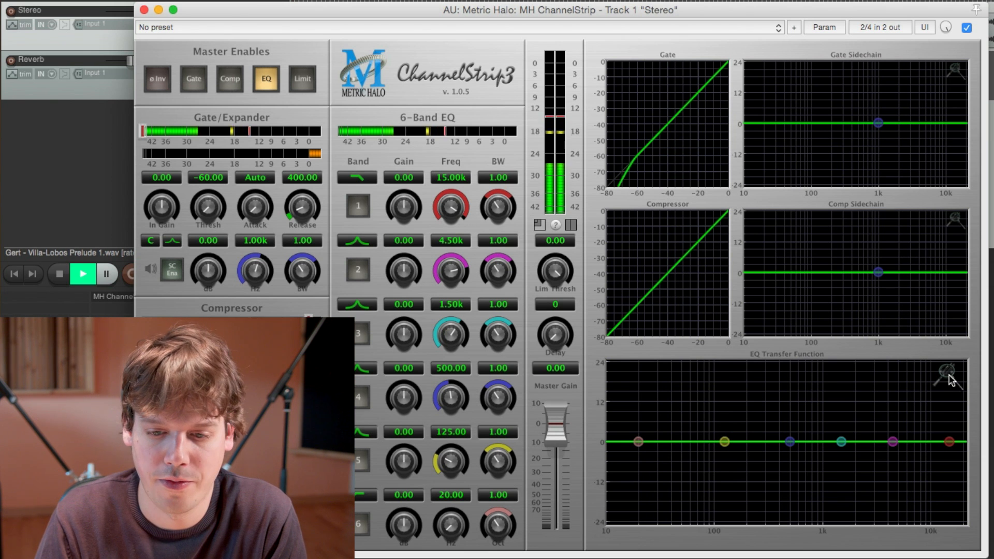
pyautogui.click(950, 378)
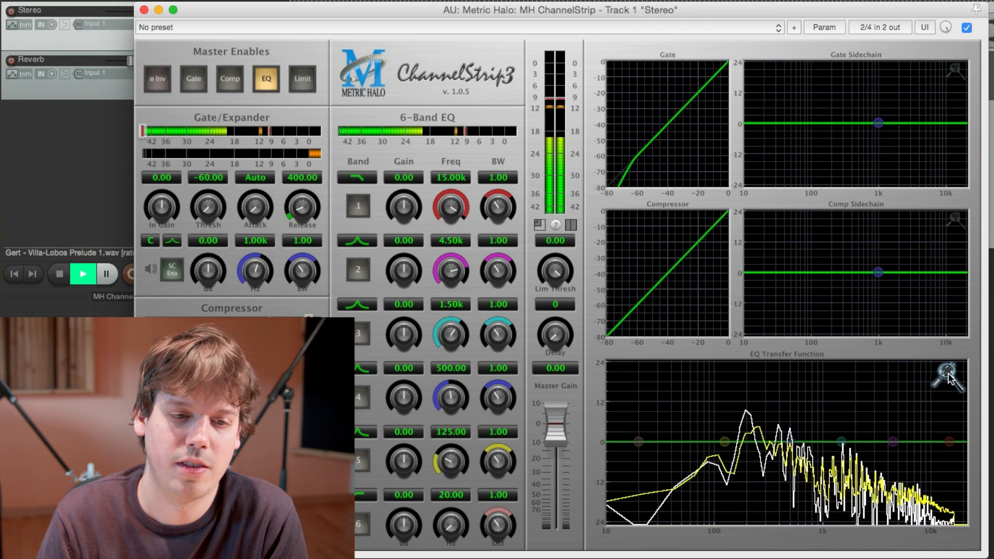
pyautogui.press('space')
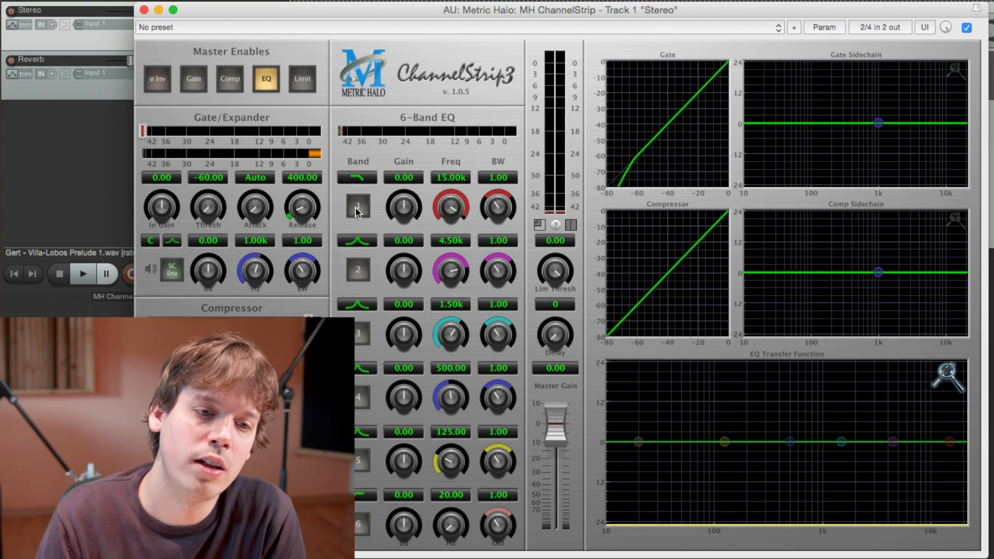
# Step: Enable EQ bands 1 and 6, setting the low cut to about 44.5 Hz and the high cut to about 15.96 kHz
pyautogui.click(355, 207)
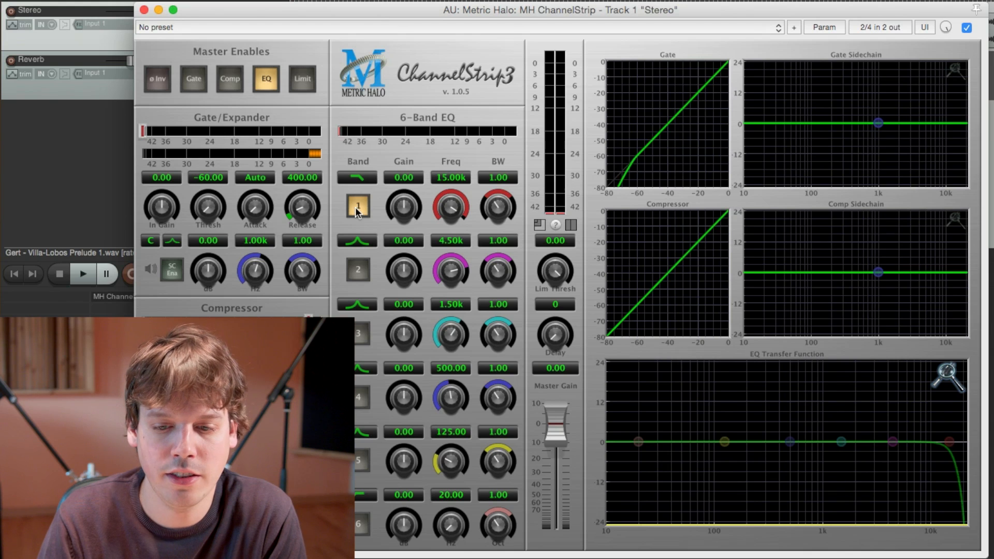
pyautogui.click(362, 524)
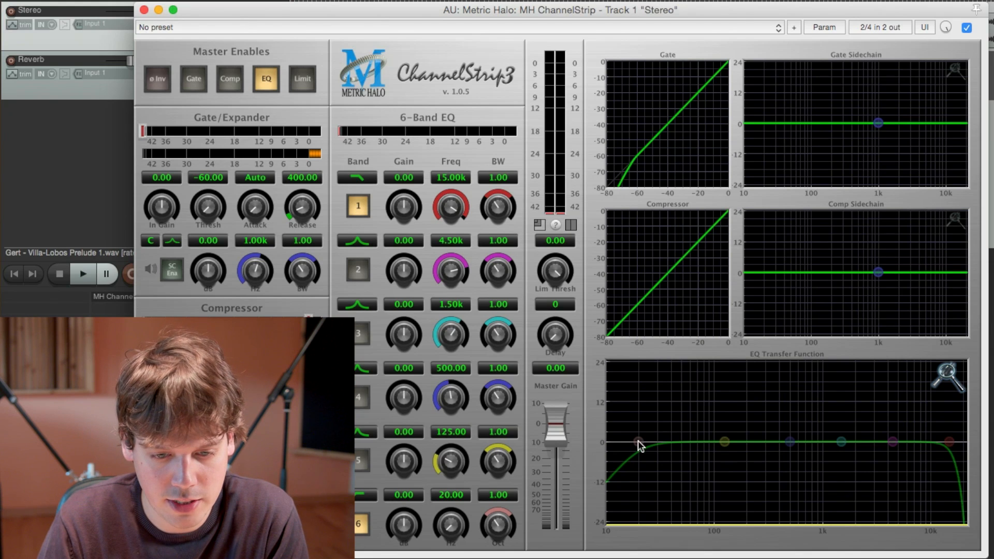
pyautogui.moveTo(639, 443); pyautogui.dragTo(680, 444)
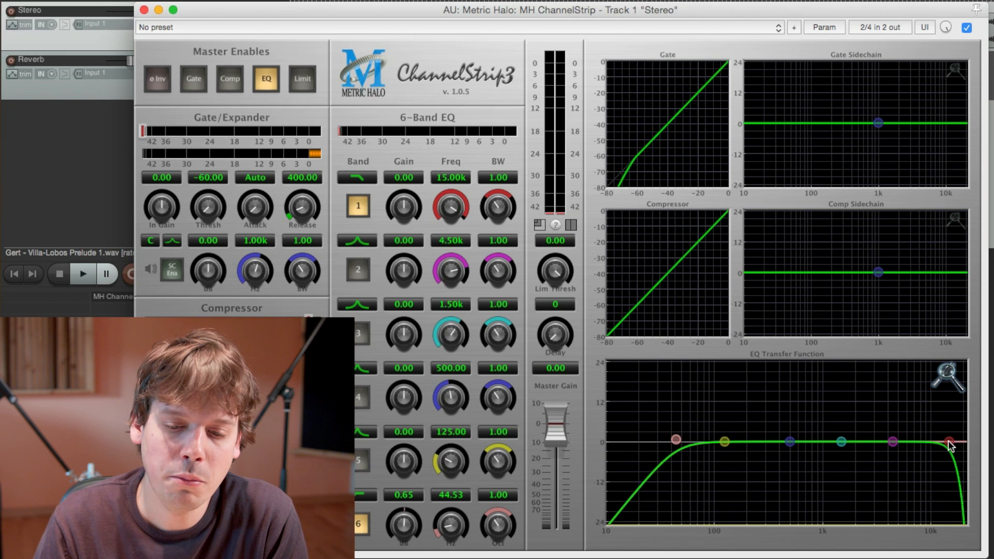
pyautogui.moveTo(950, 446); pyautogui.dragTo(955, 446)
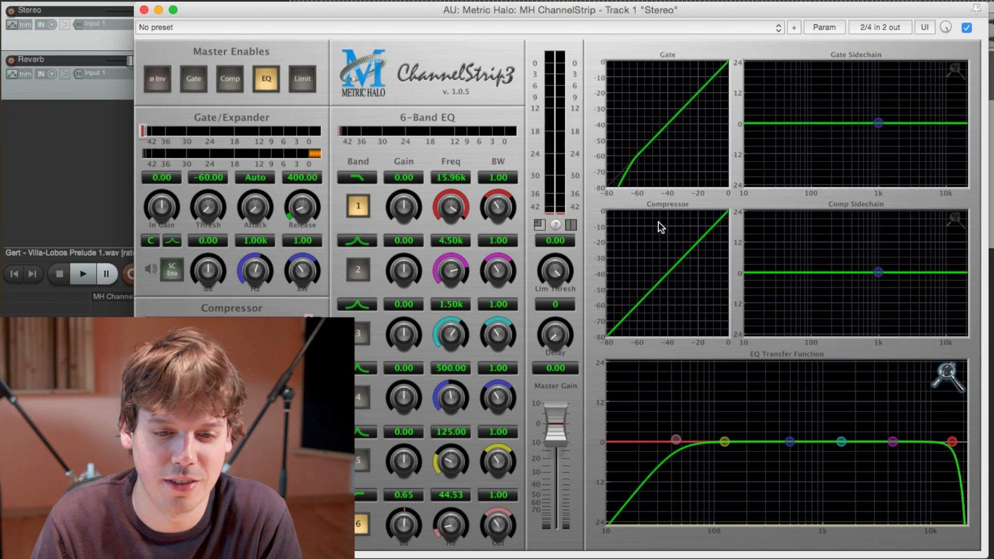
# Step: Lower band 1's high-cut frequency to about 12.1 kHz while listening to the recording
pyautogui.press('space')
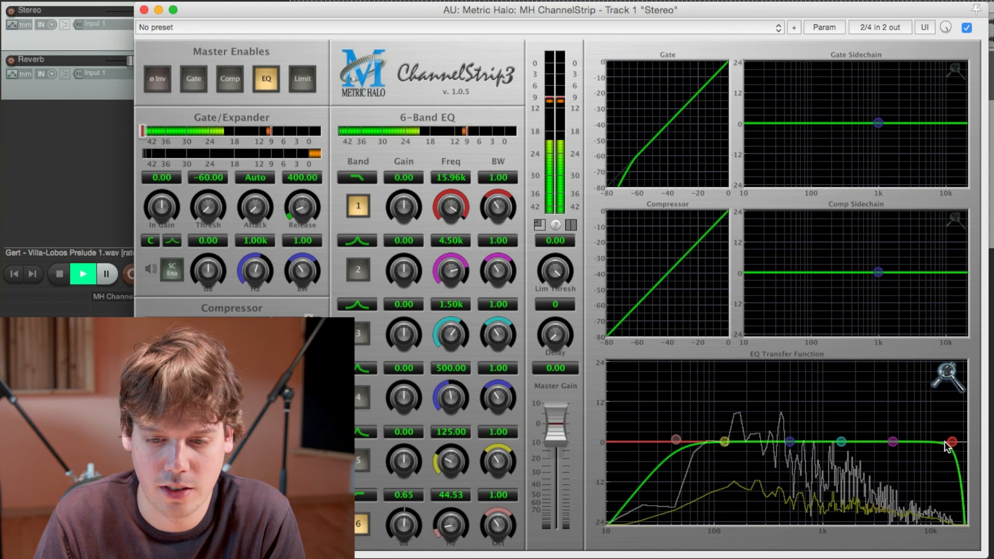
pyautogui.moveTo(953, 443)
pyautogui.mouseDown()
pyautogui.moveTo(924, 448)
pyautogui.moveTo(959, 447)
pyautogui.moveTo(932, 449)
pyautogui.moveTo(941, 449)
pyautogui.mouseUp()
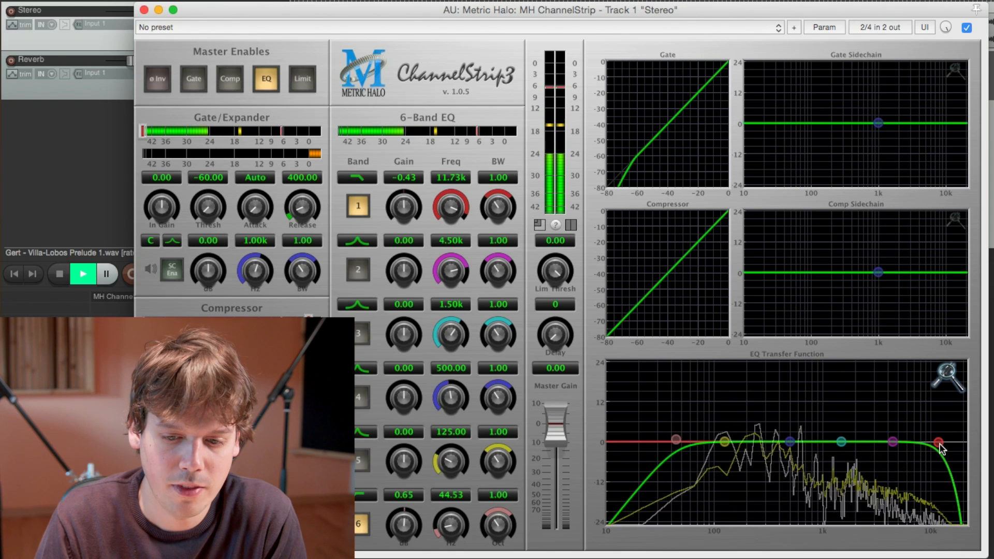
pyautogui.press('space')
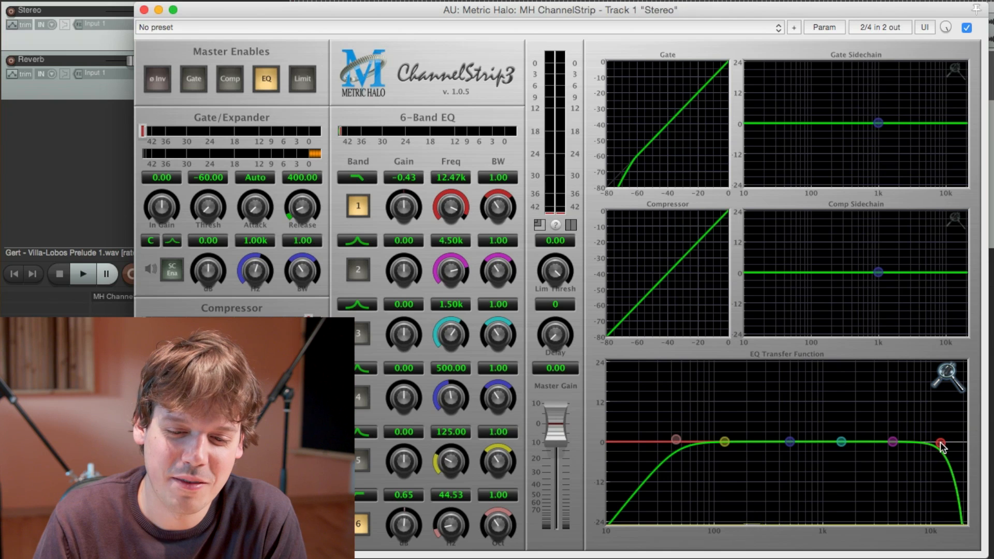
pyautogui.moveTo(939, 443); pyautogui.dragTo(941, 447)
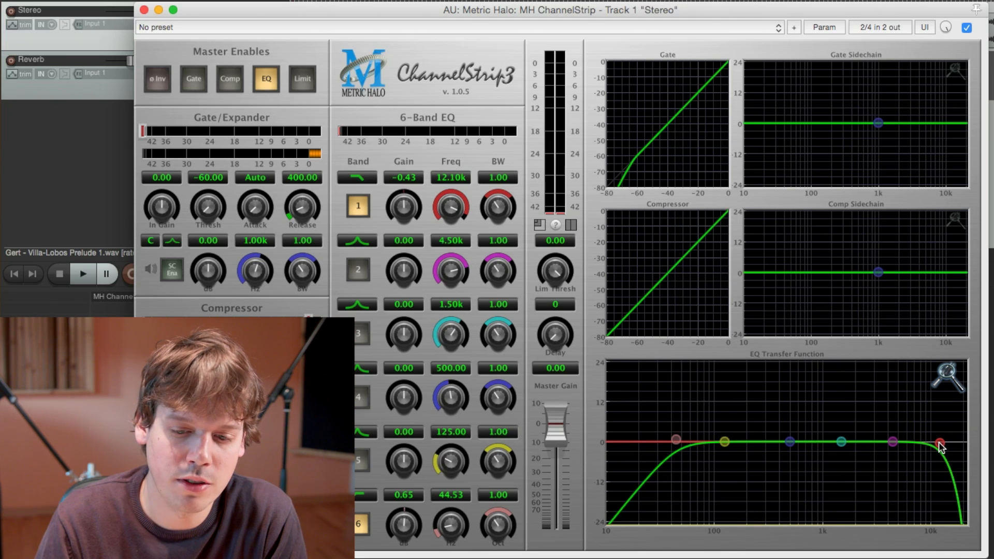
# Step: Cut EQ band 2 by about 1.96 dB at 4.73 kHz and fine-tune band 1's high cut to about 11.73 kHz during playback
pyautogui.moveTo(893, 443); pyautogui.dragTo(898, 454)
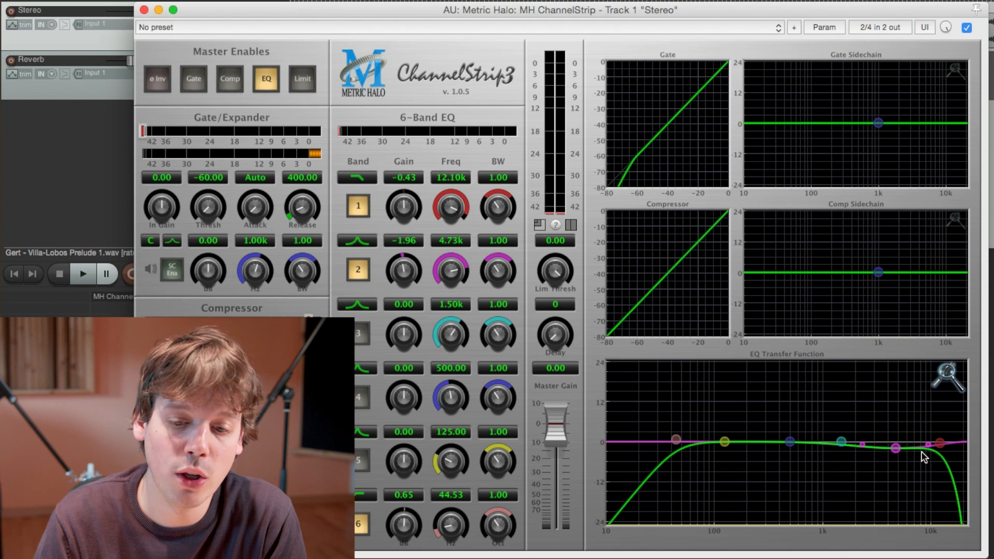
pyautogui.press('space')
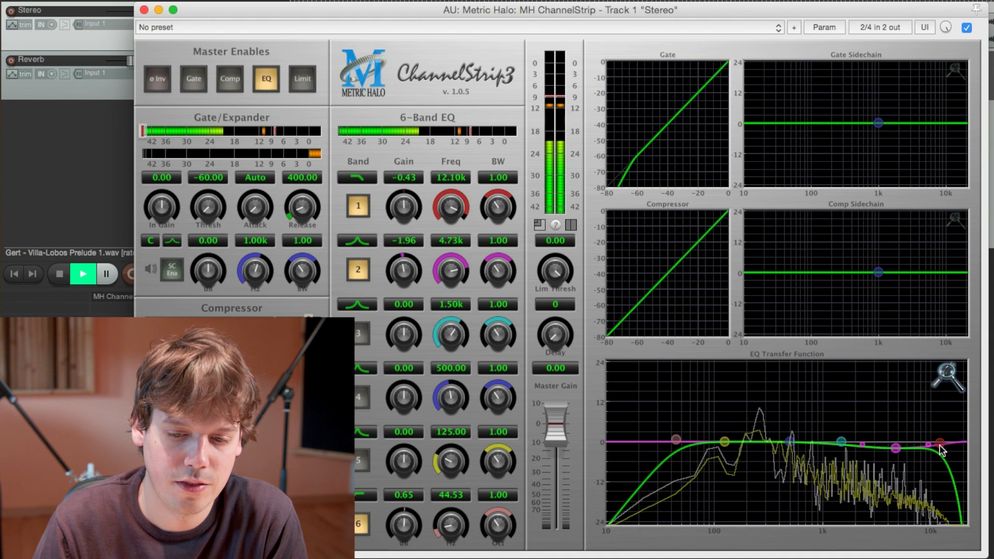
pyautogui.moveTo(941, 443); pyautogui.dragTo(941, 444)
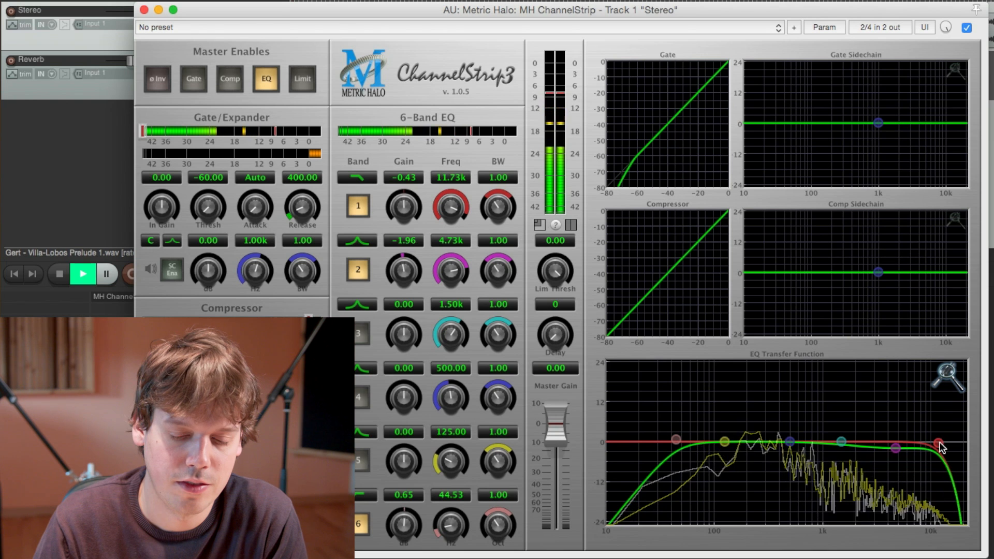
pyautogui.press('space')
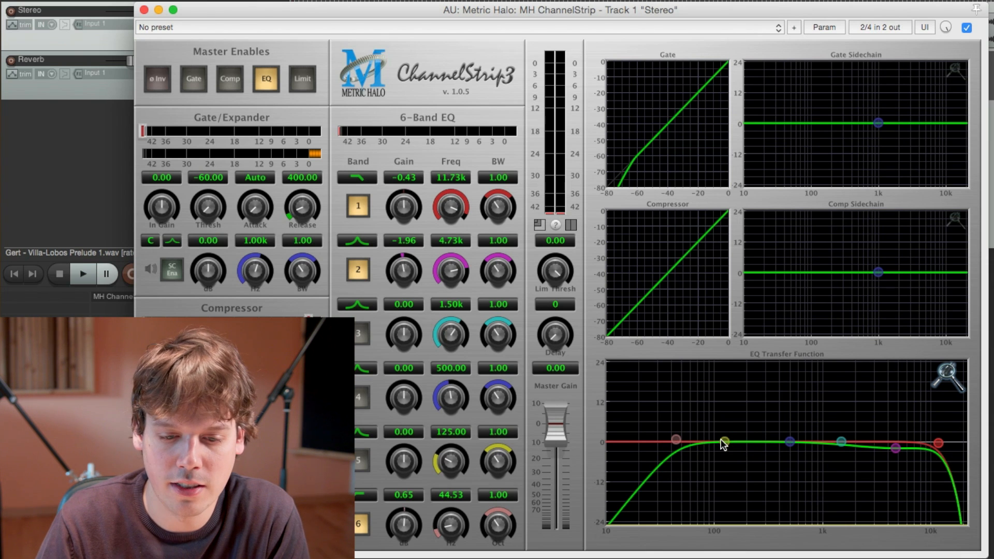
# Step: Cut EQ band 5 by about 3.04 dB around 231 Hz, comparing the sound with the band bypassed and enabled during playback
pyautogui.moveTo(724, 443); pyautogui.dragTo(758, 452)
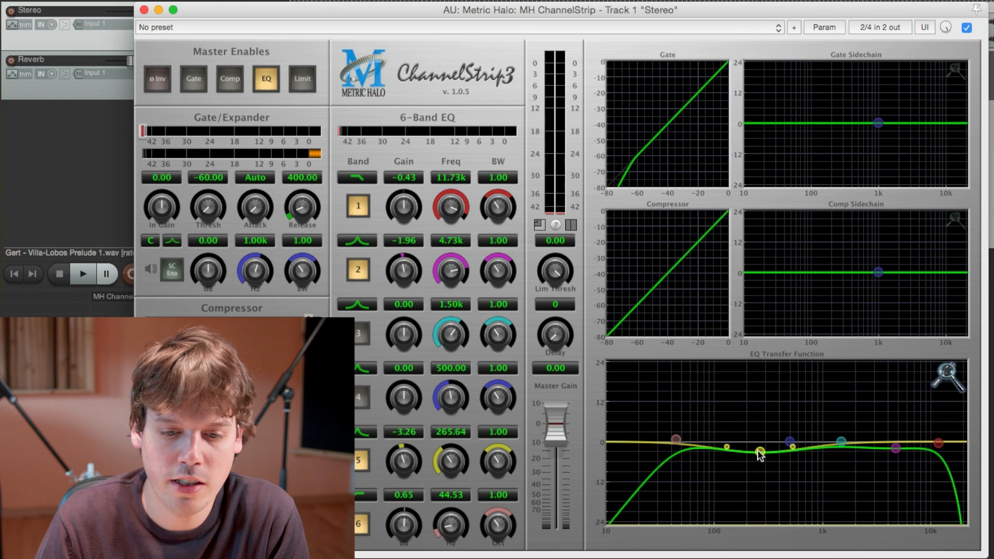
pyautogui.press('space')
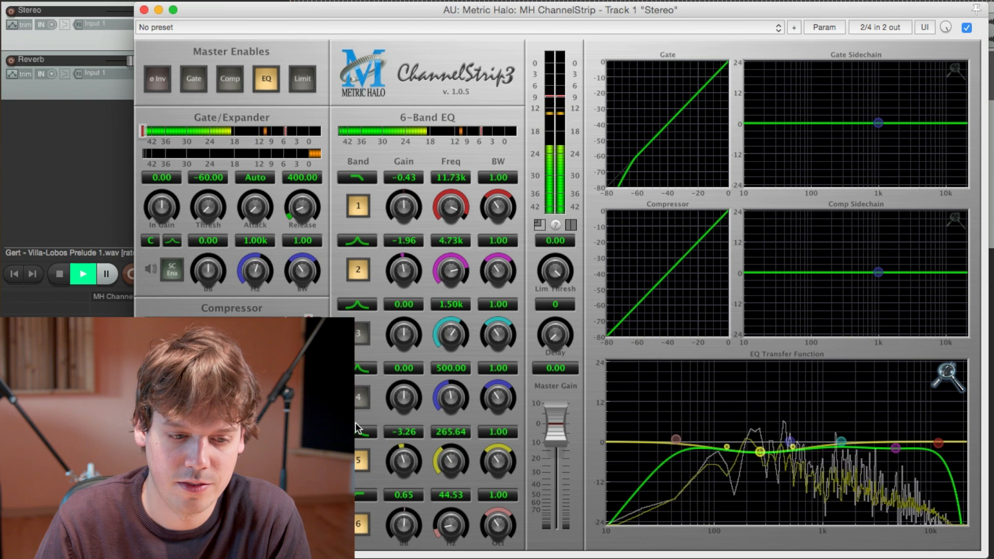
pyautogui.click(360, 460)
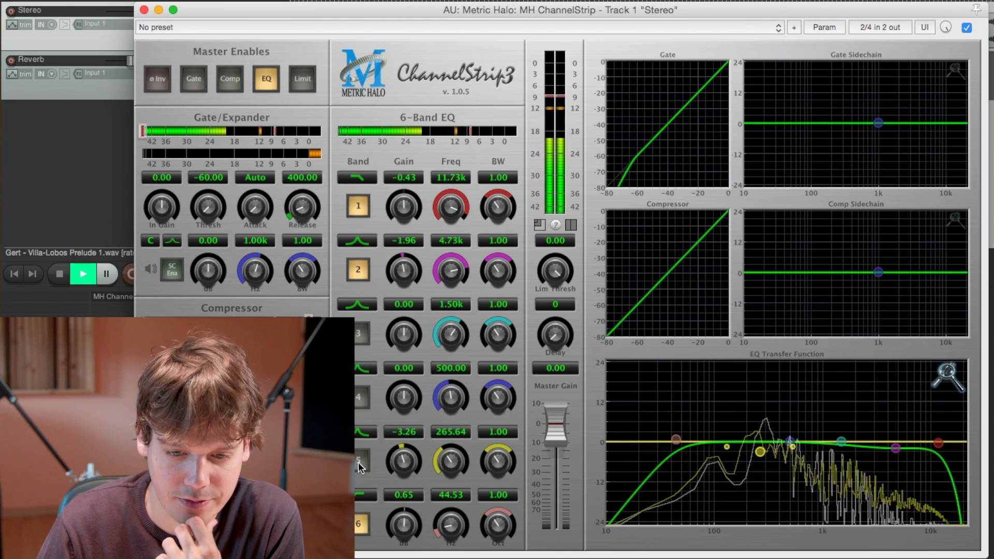
pyautogui.click(360, 466)
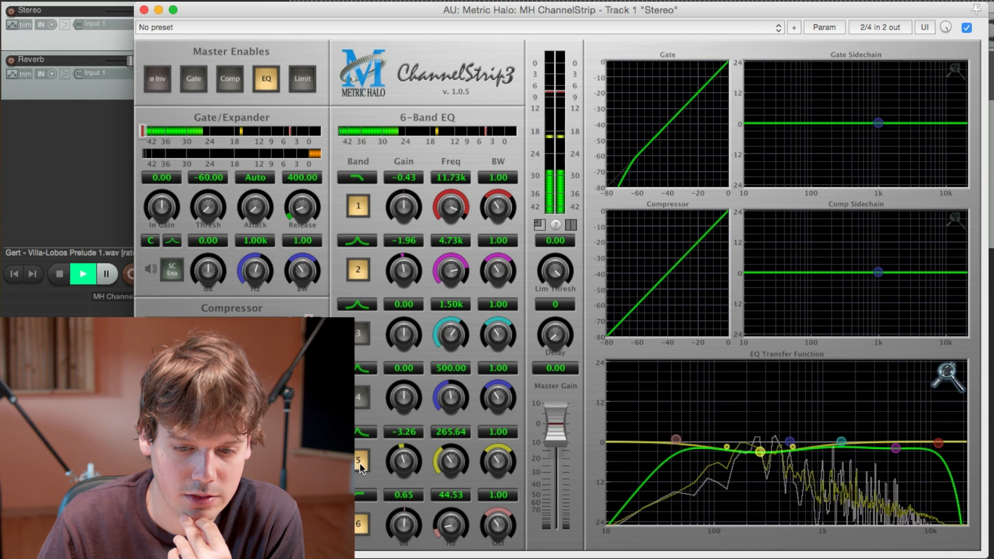
pyautogui.moveTo(759, 452); pyautogui.dragTo(753, 451)
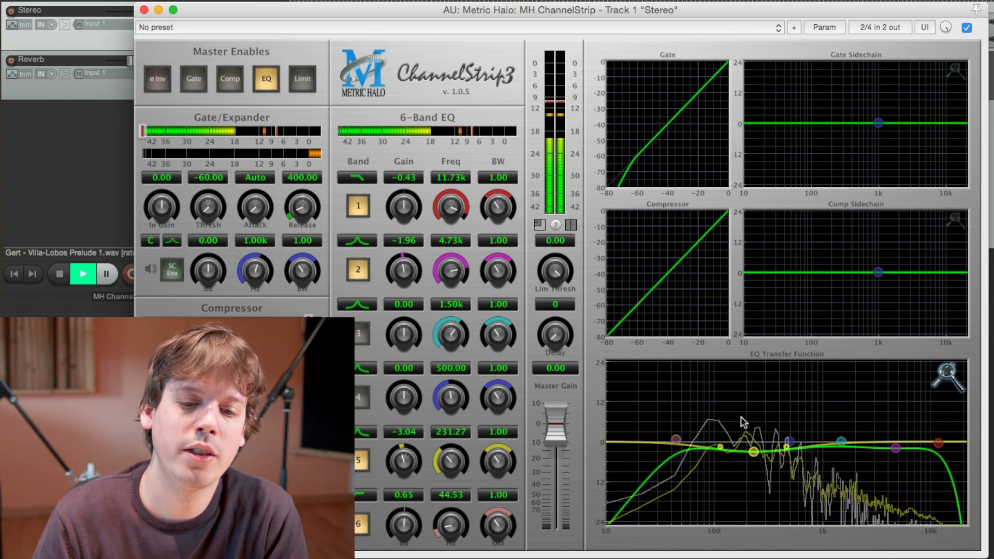
pyautogui.press('space')
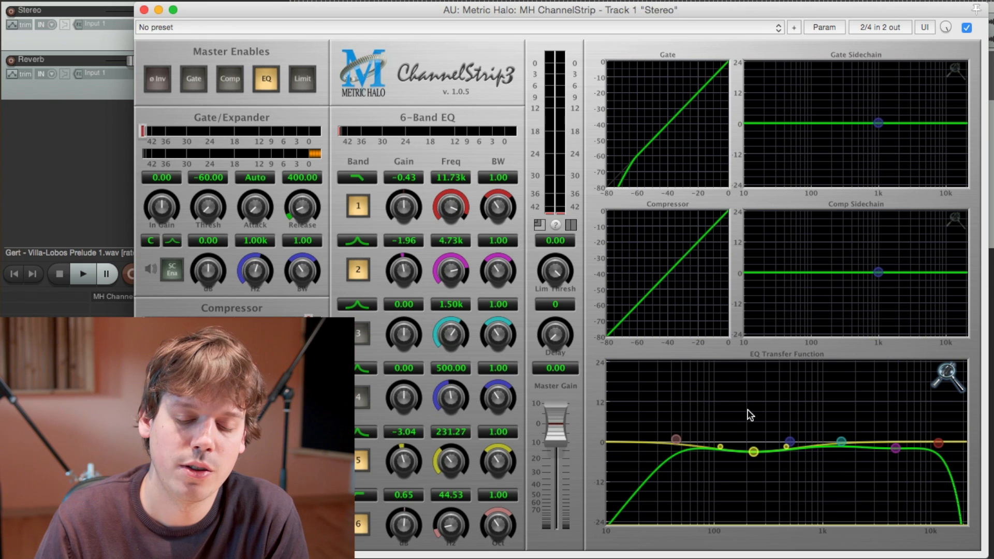
# Step: Refine the EQ during playback: band 2 to -1.30 dB at 5.60 kHz, band 5 to -2.61 dB at 217.45 Hz with 0.73 bandwidth, band 6 to 39.37 Hz
pyautogui.moveTo(750, 454); pyautogui.dragTo(752, 454)
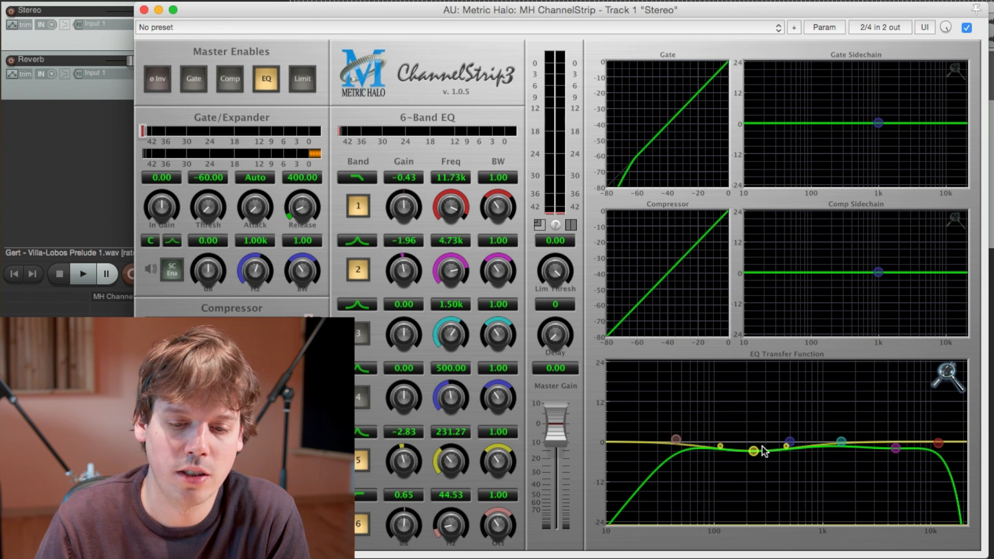
pyautogui.moveTo(786, 446); pyautogui.dragTo(755, 454)
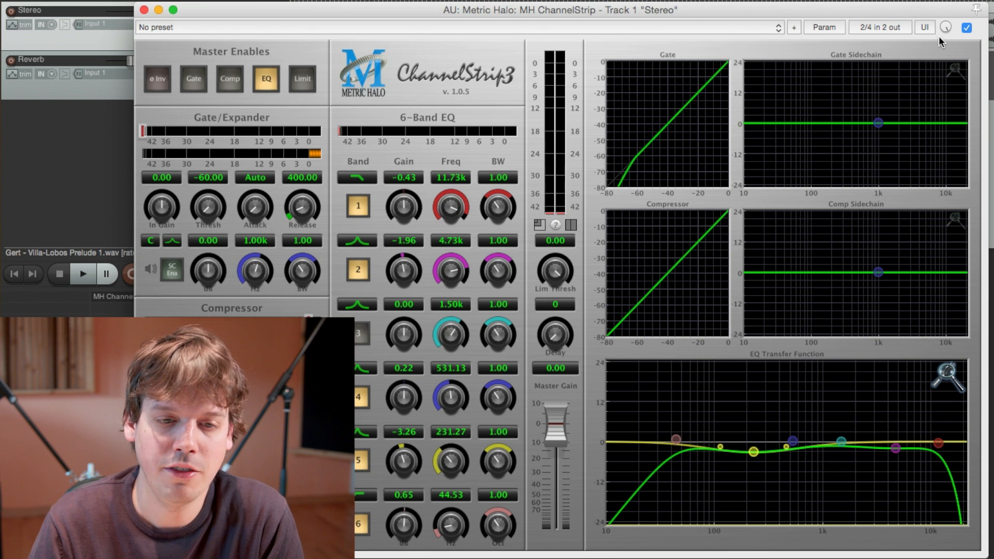
pyautogui.click(268, 80)
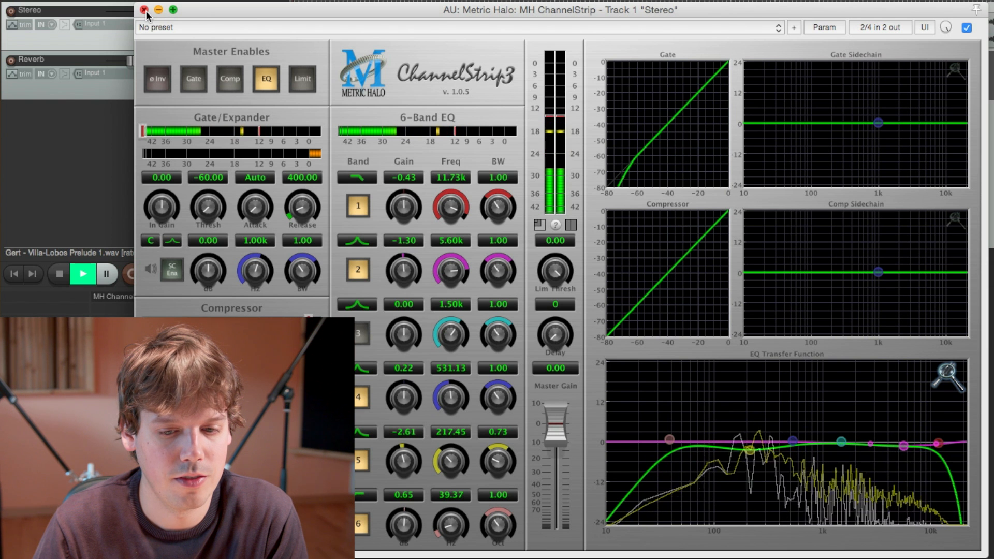
pyautogui.press('space')
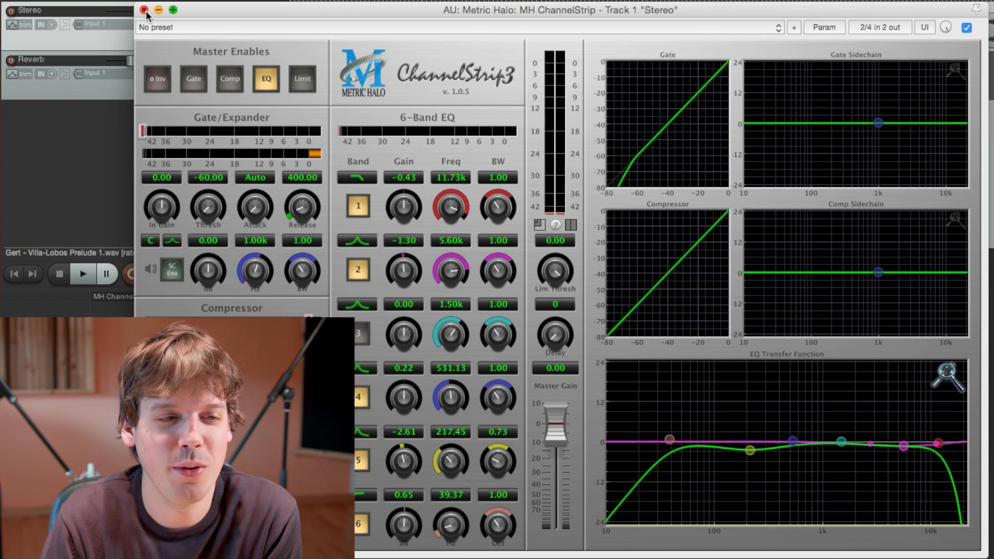
pyautogui.click(144, 11)
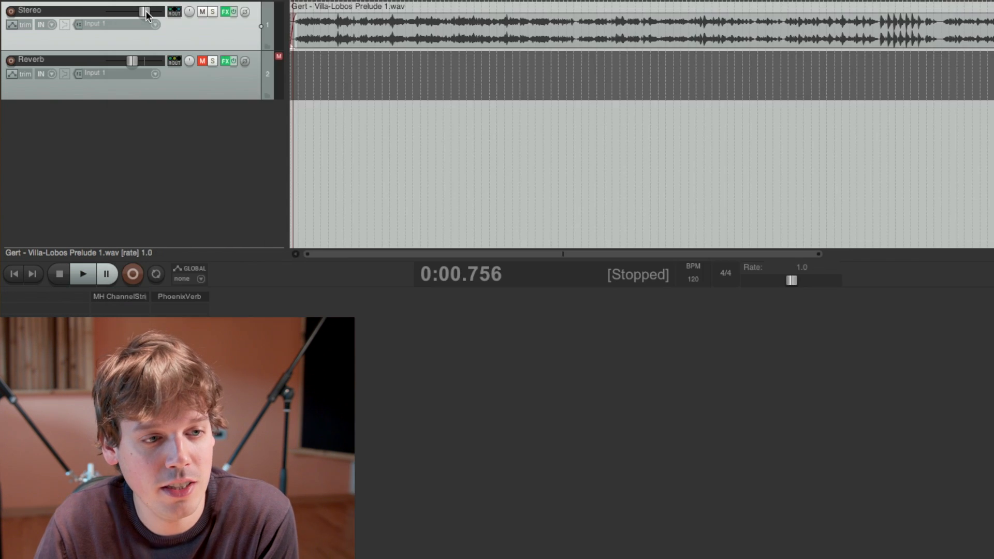
# Step: Add the bx_stereomaker plugin to the Stereo track after the channel strip
pyautogui.doubleClick(131, 312)
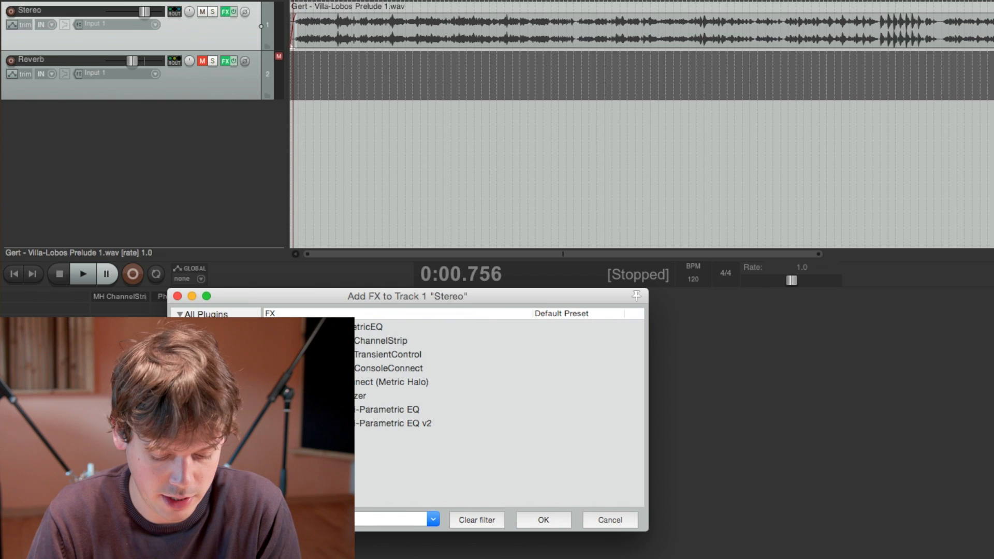
pyautogui.write('bx')
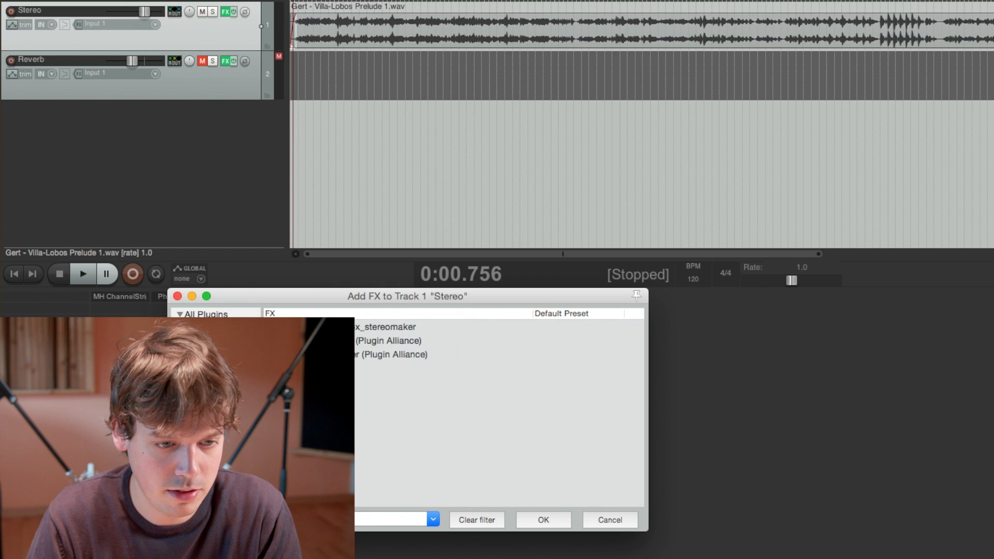
pyautogui.click(384, 327)
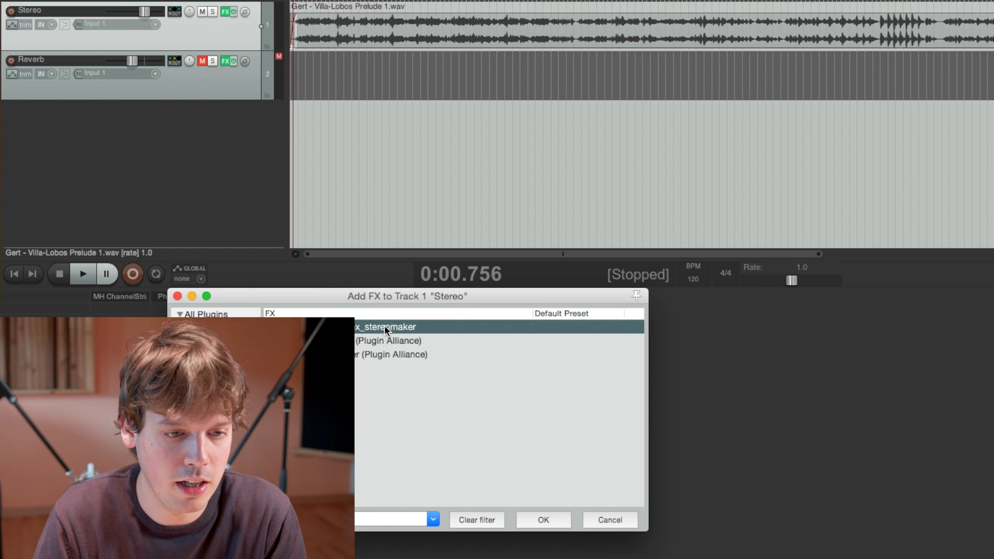
pyautogui.click(543, 520)
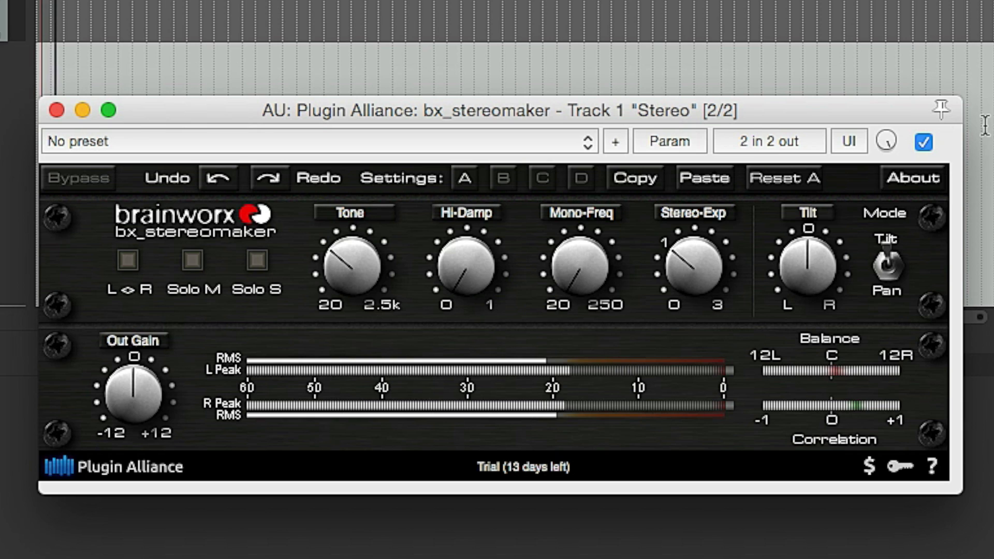
# Step: Lower bx_stereomaker's Tone and Stereo-Exp during playback, comparing the sound with the plugin bypassed and enabled
pyautogui.click(924, 141)
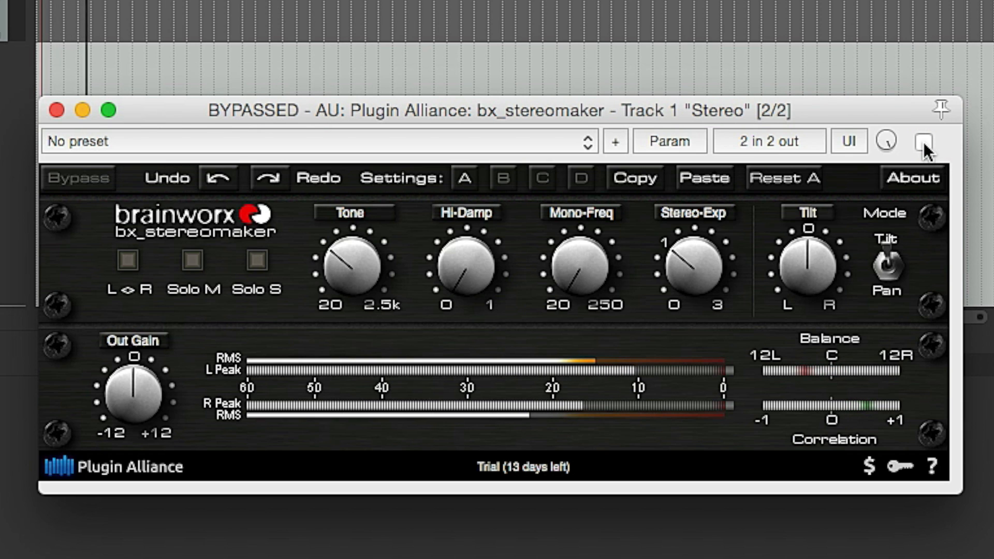
pyautogui.click(924, 142)
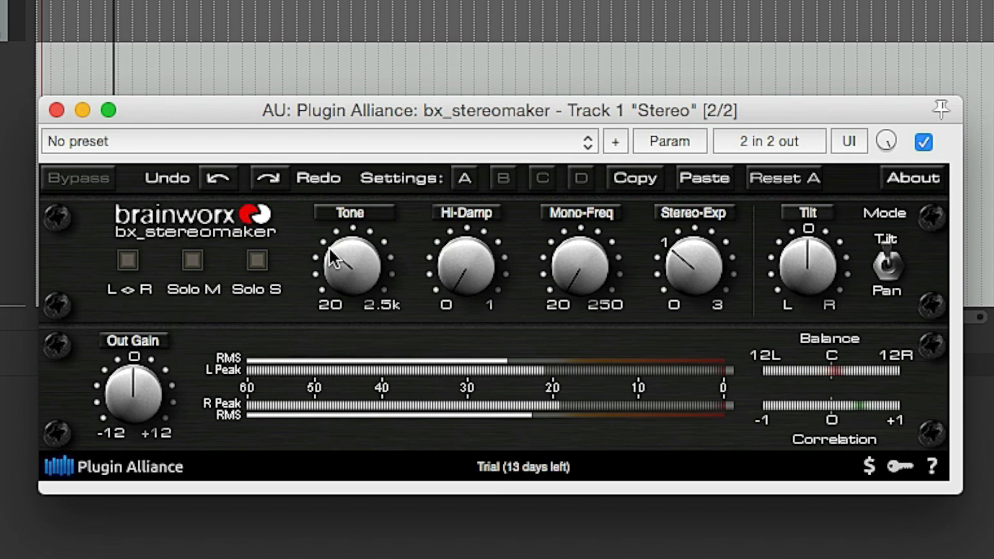
pyautogui.moveTo(333, 260)
pyautogui.mouseDown()
pyautogui.moveTo(337, 273)
pyautogui.moveTo(330, 253)
pyautogui.mouseUp()
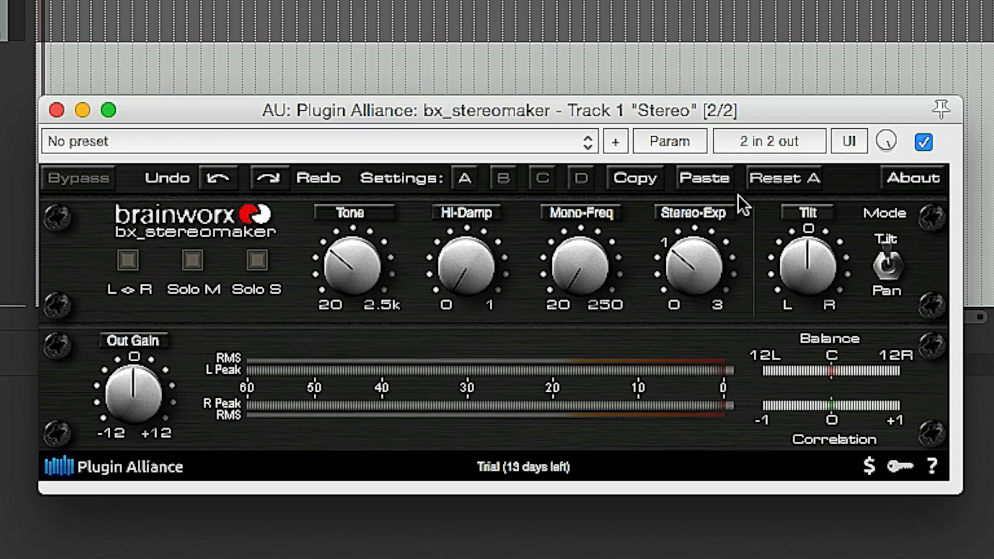
pyautogui.moveTo(330, 259); pyautogui.dragTo(346, 285)
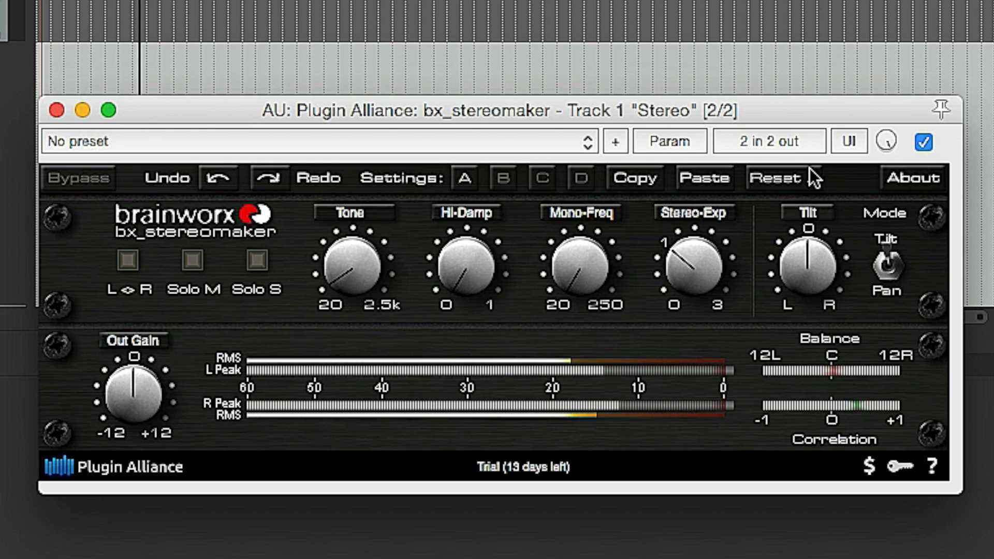
pyautogui.moveTo(706, 259); pyautogui.dragTo(678, 281)
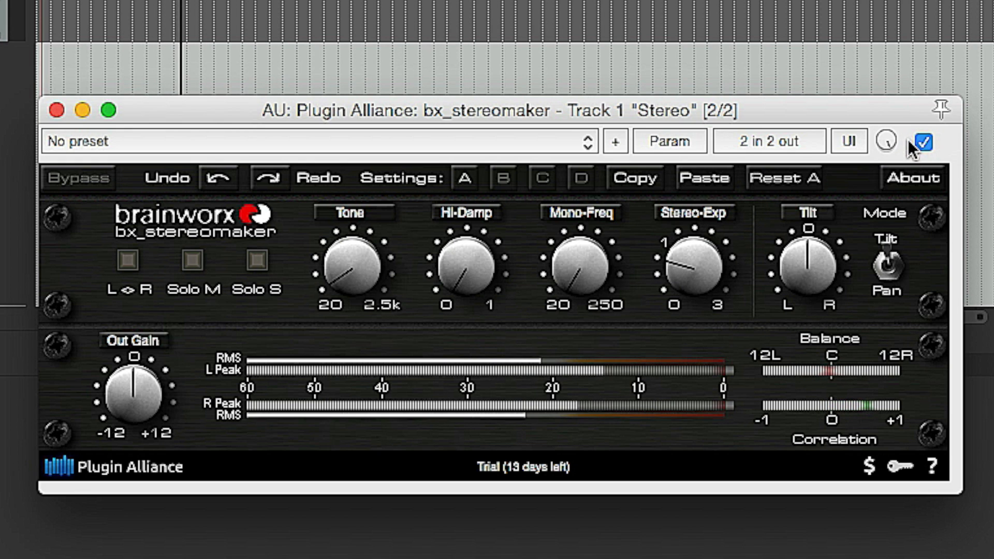
pyautogui.click(921, 141)
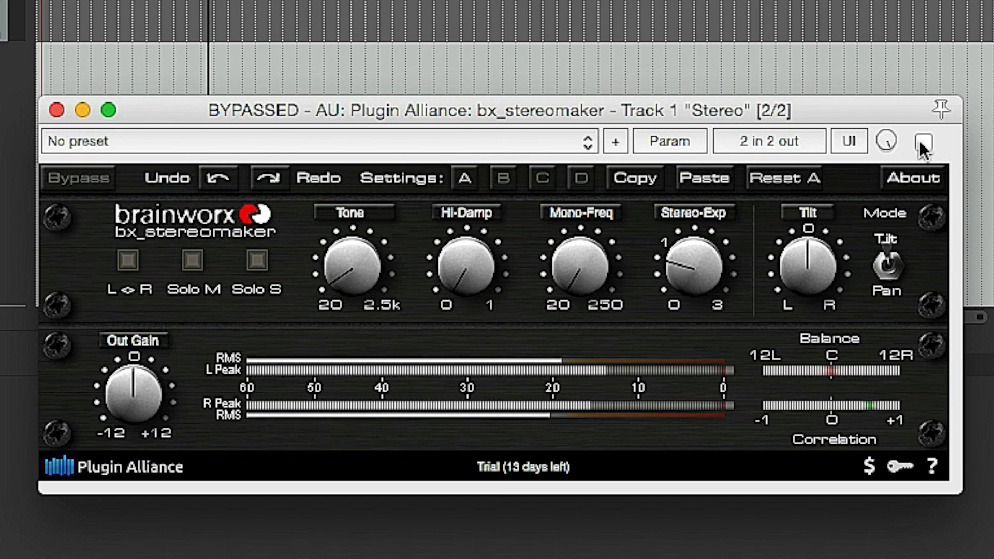
pyautogui.click(920, 140)
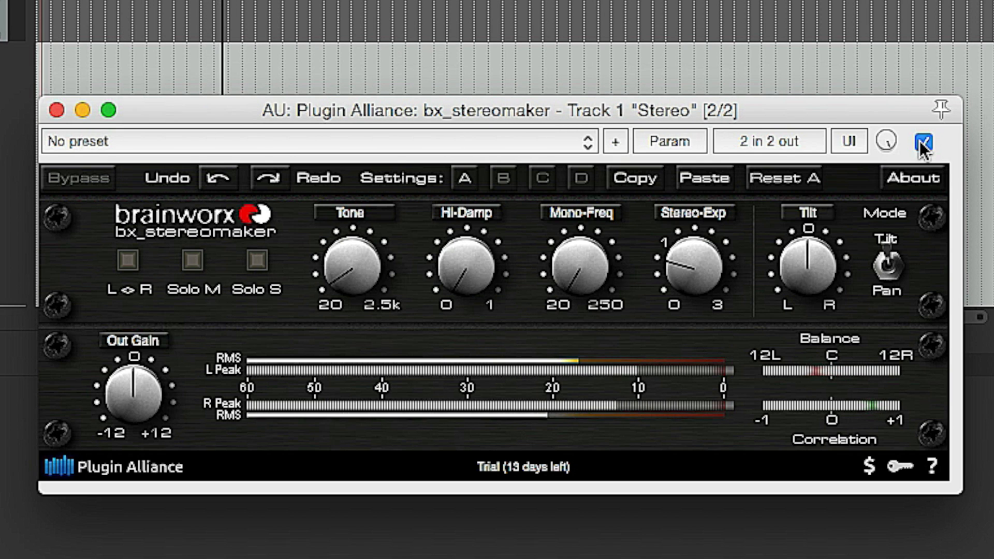
# Step: Set bx_stereomaker's Tone to about 60 Hz, reduce Stereo-Exp slightly, compare against bypass, and save the project
pyautogui.moveTo(333, 269); pyautogui.dragTo(331, 261)
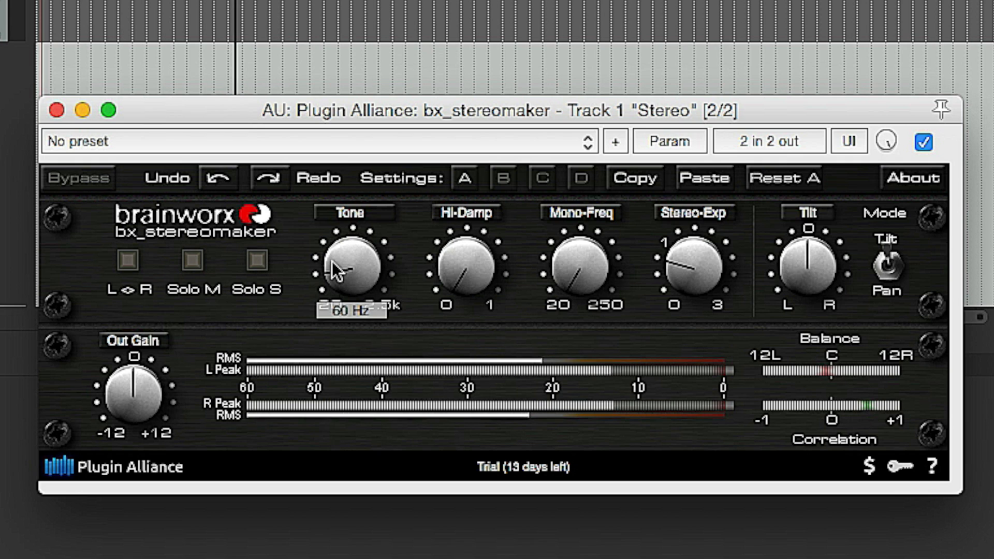
pyautogui.click(675, 263)
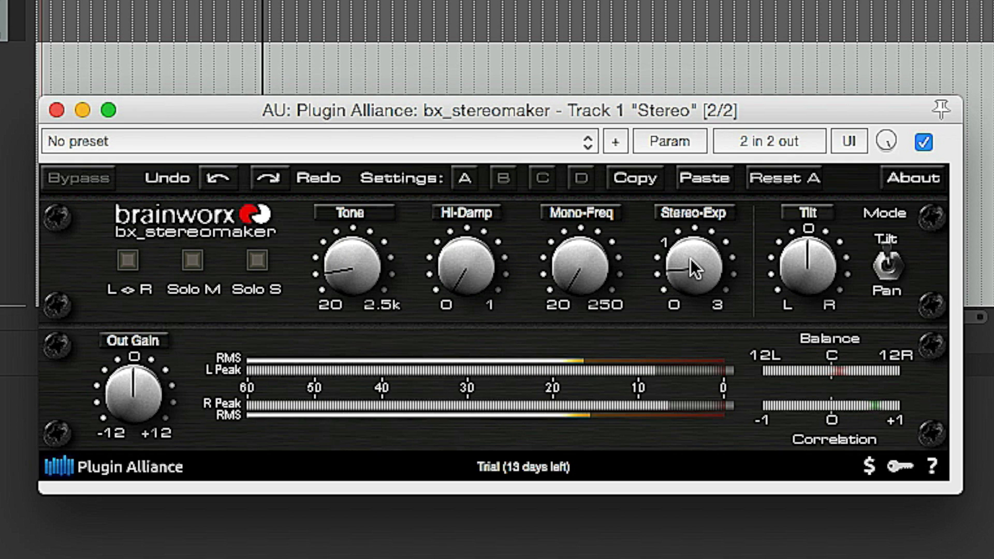
pyautogui.click(923, 142)
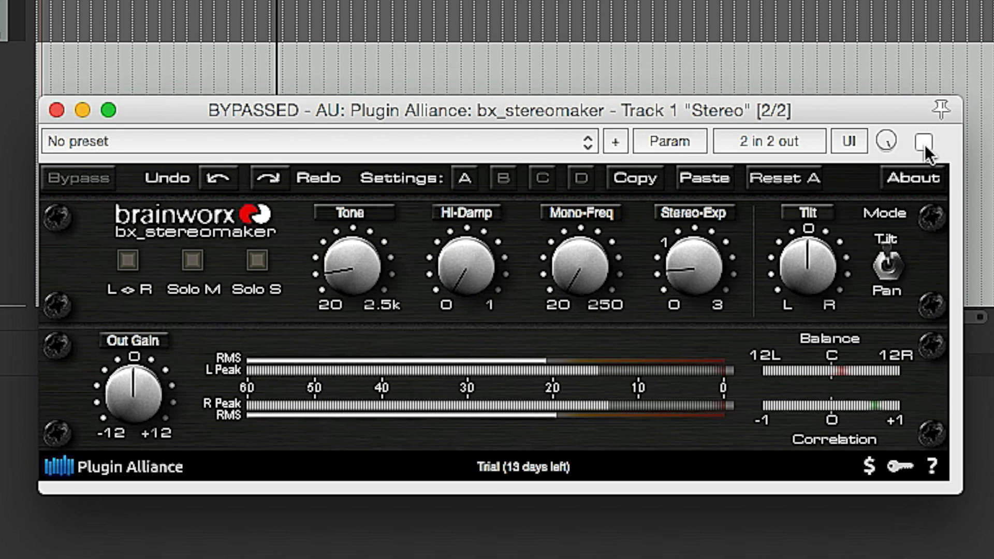
pyautogui.click(925, 145)
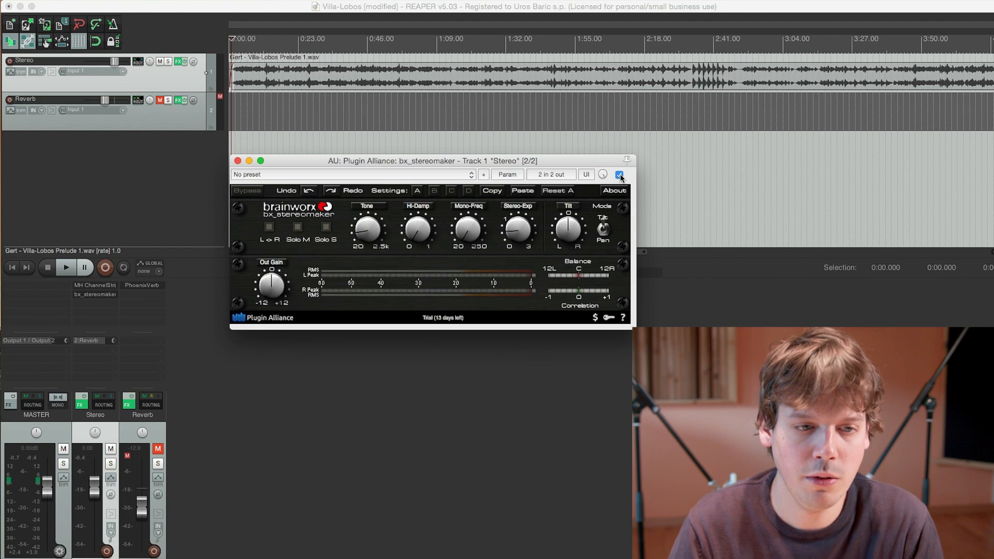
pyautogui.click(237, 160)
pyautogui.press('super+s')
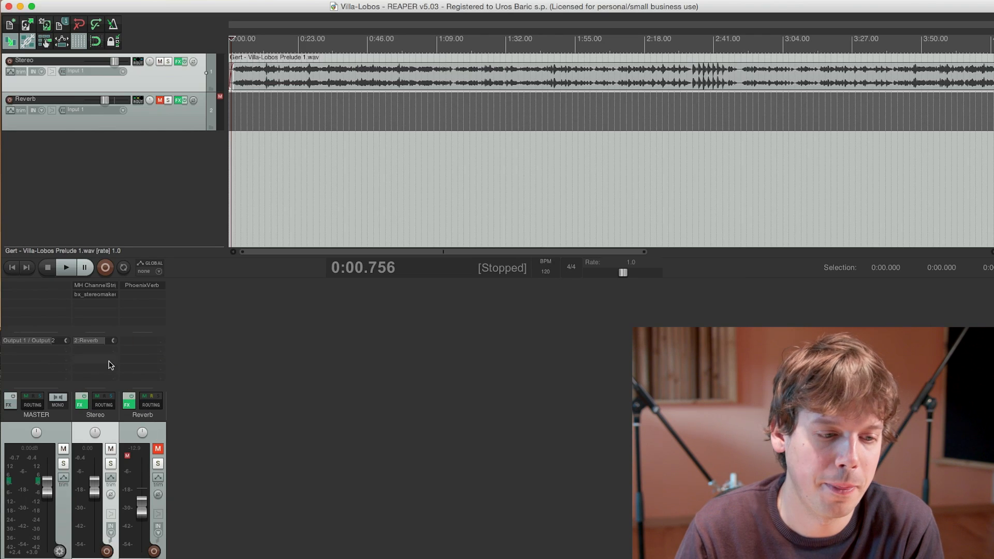
# Step: Unmute the Reverb track and lower its level to -15.1 dB during playback
pyautogui.click(157, 449)
pyautogui.press('space')
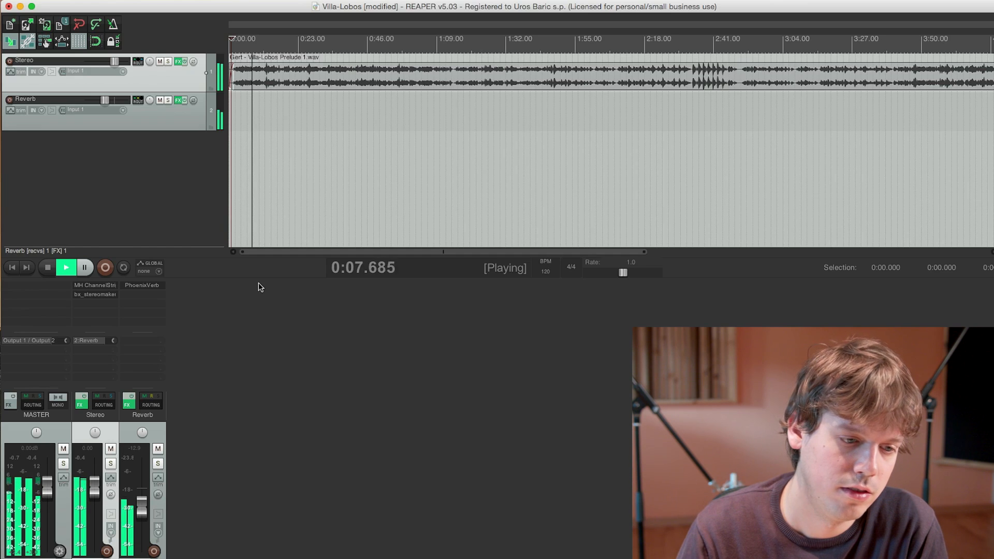
pyautogui.moveTo(142, 507); pyautogui.dragTo(144, 514)
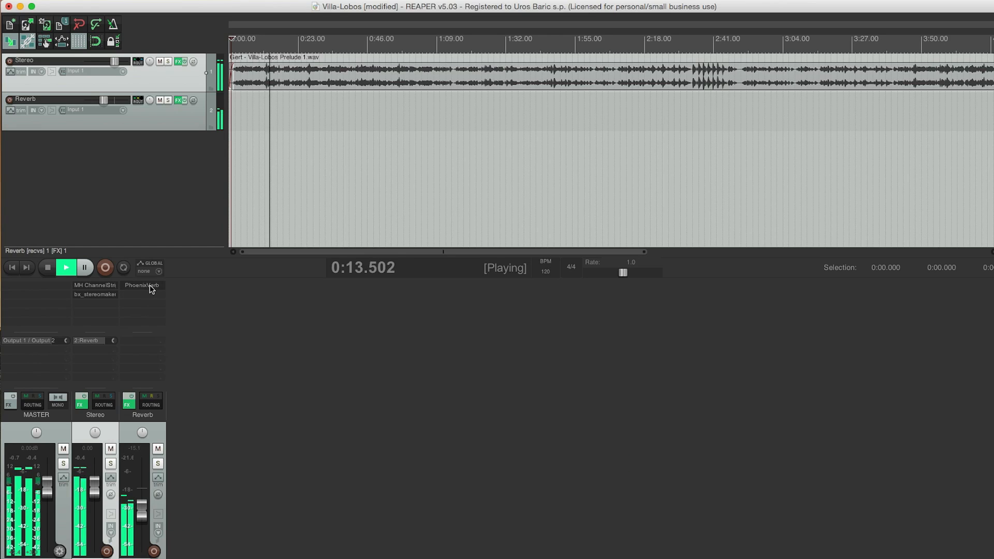
# Step: Shorten the PhoenixVerb reverb time on the Reverb track to 2.06 seconds
pyautogui.click(150, 288)
pyautogui.moveTo(219, 183); pyautogui.dragTo(436, 179)
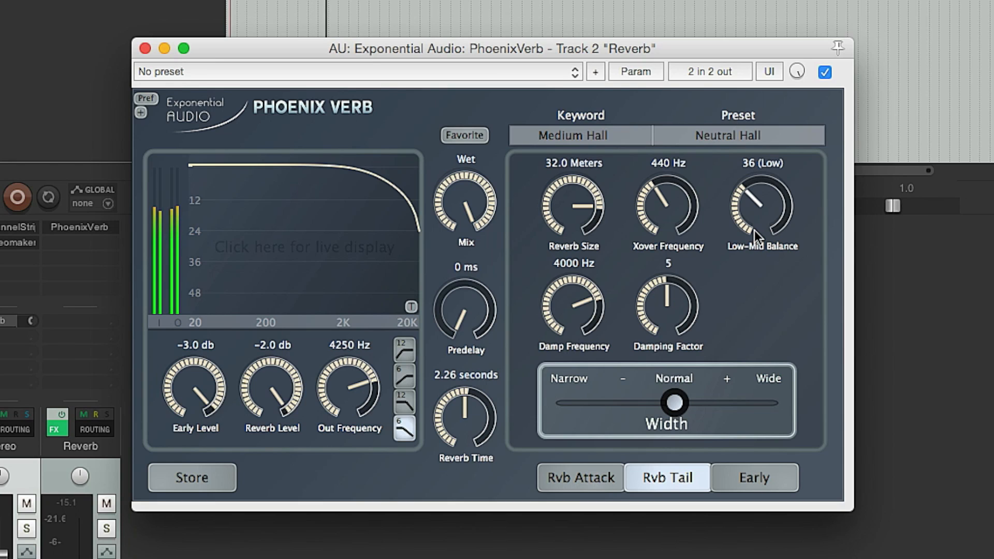
pyautogui.moveTo(455, 410); pyautogui.dragTo(455, 418)
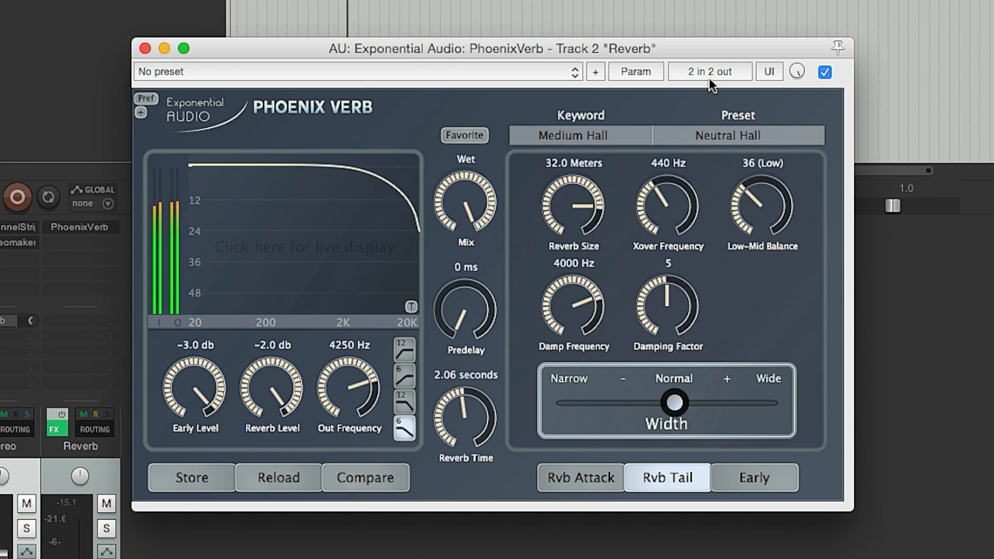
# Step: Set PhoenixVerb's reverb attack Diffusion to 86% while listening, close the plugin, stop playback and save the project
pyautogui.click(588, 482)
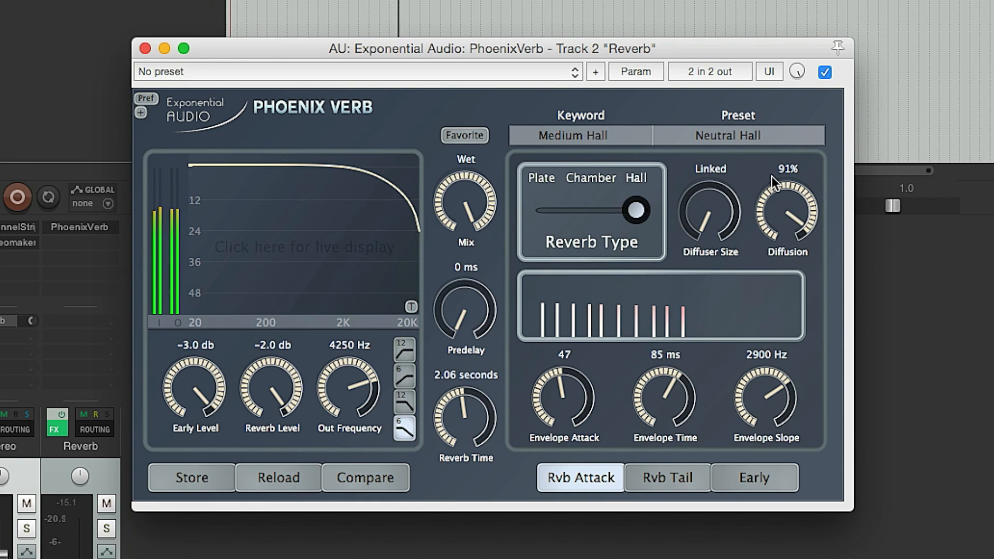
pyautogui.moveTo(771, 178); pyautogui.dragTo(720, 82)
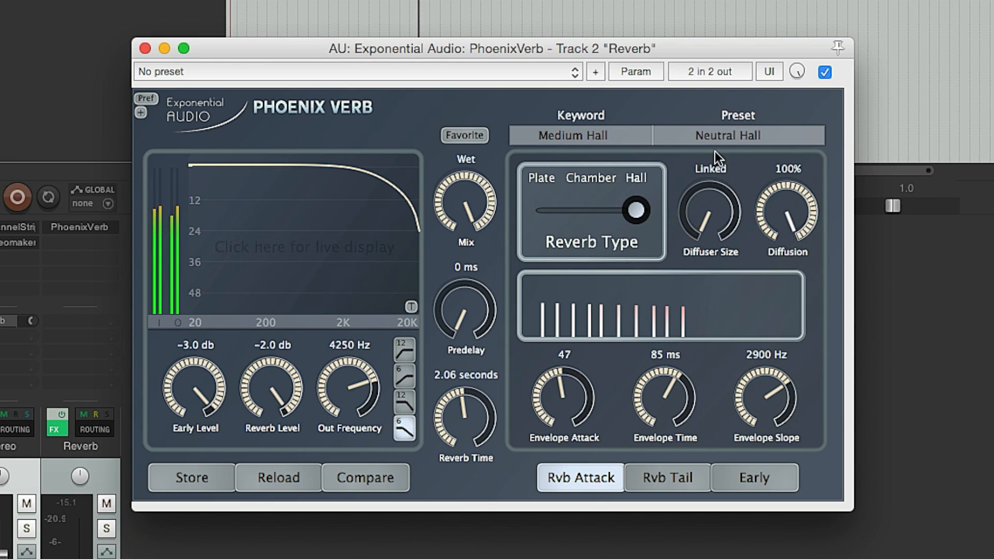
pyautogui.moveTo(715, 151); pyautogui.dragTo(751, 205)
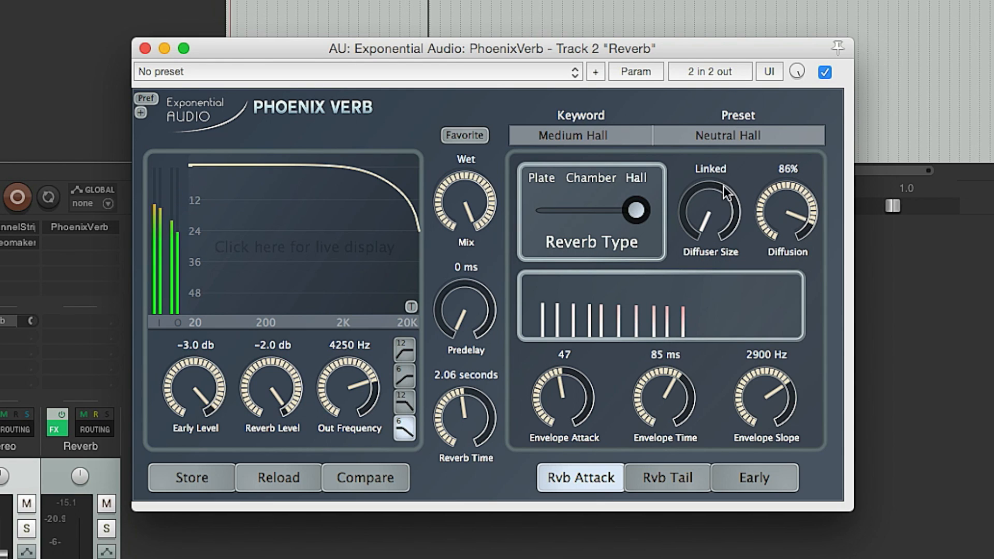
pyautogui.click(664, 483)
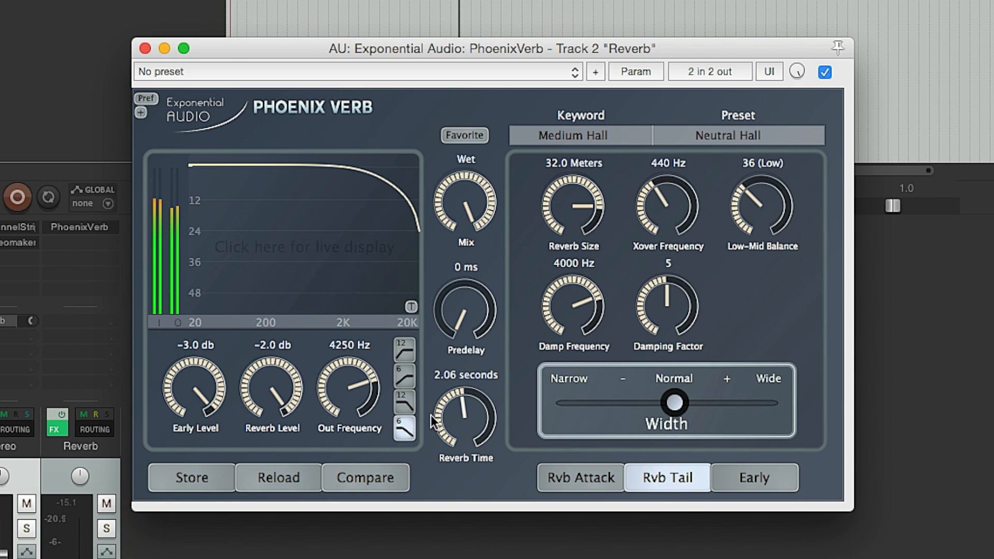
pyautogui.click(144, 48)
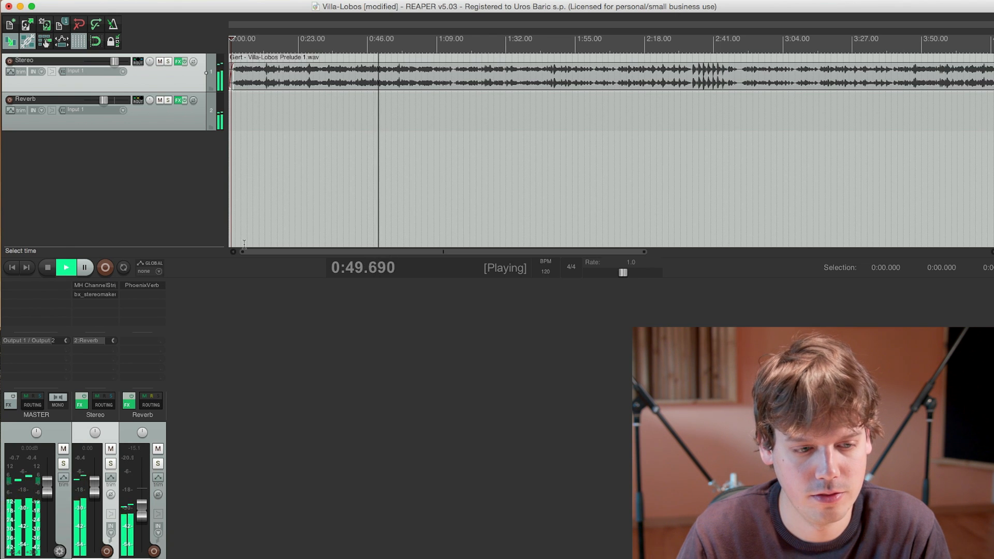
pyautogui.press('space')
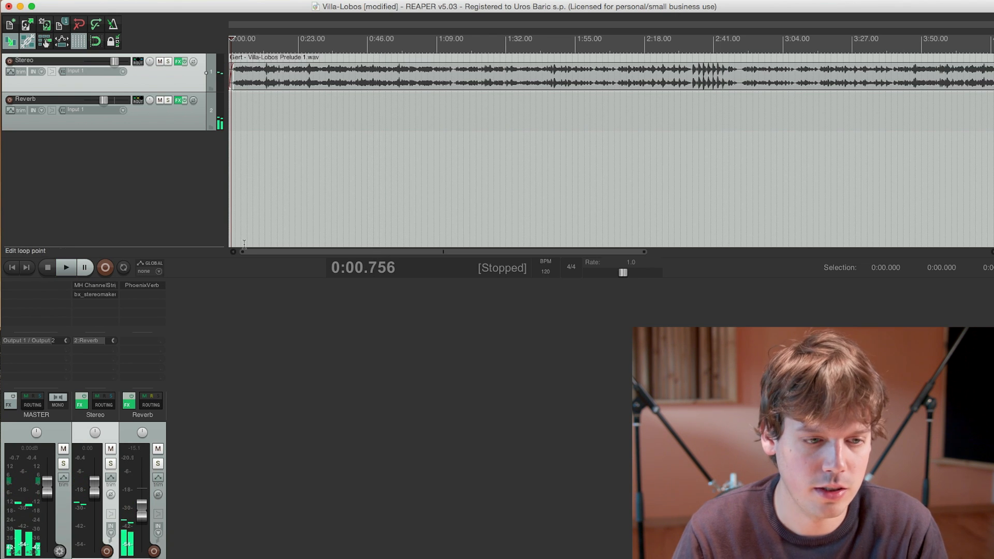
pyautogui.press('super+s')
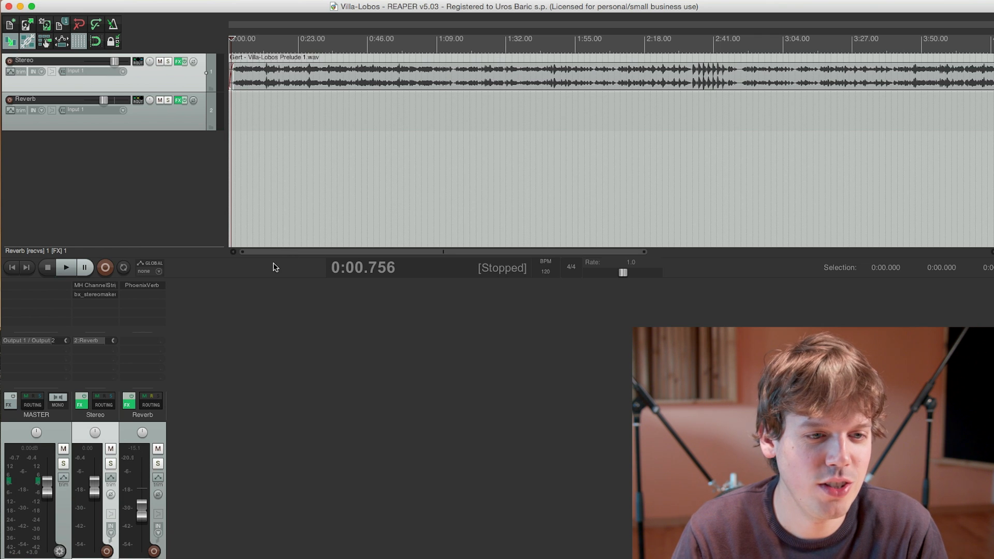
# Step: Duplicate the Stereo track and bypass the copy's MH ChannelStrip, bx_stereomaker and Reverb send
pyautogui.rightClick(110, 437)
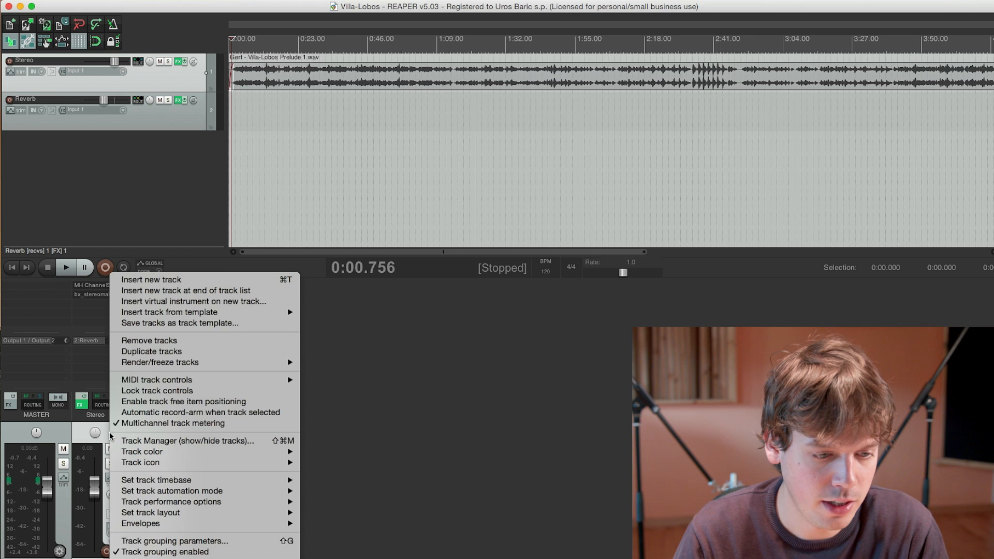
pyautogui.click(143, 352)
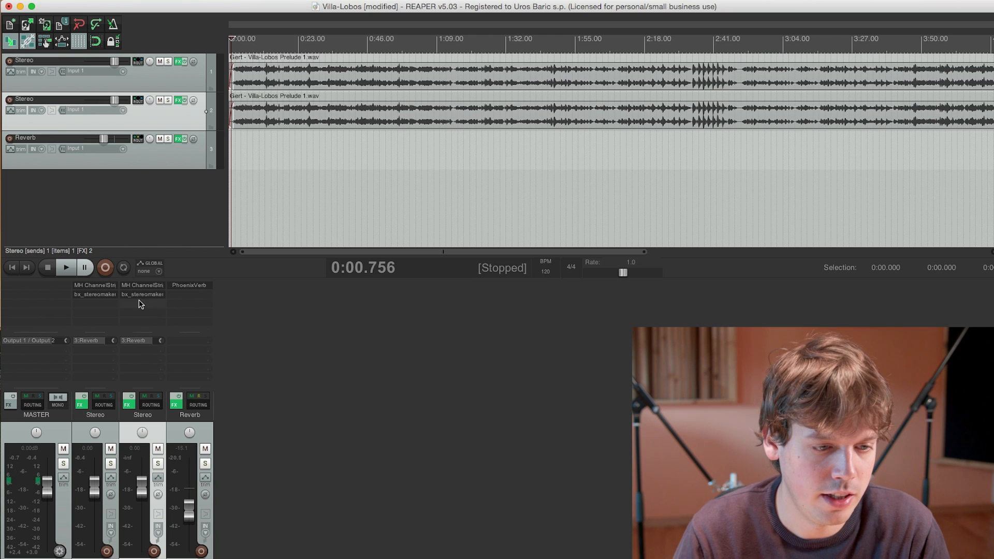
pyautogui.keyDown('shift'); pyautogui.click(139, 296); pyautogui.keyUp('shift')
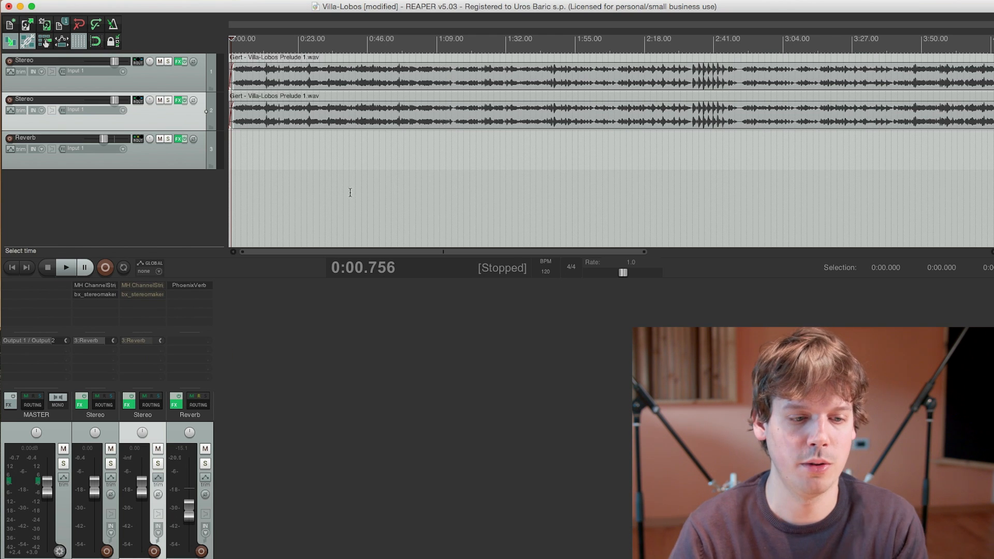
# Step: Mute the duplicated Stereo track, solo it during playback to hear the unprocessed sound, and unsolo it to compare with the processed version
pyautogui.click(158, 448)
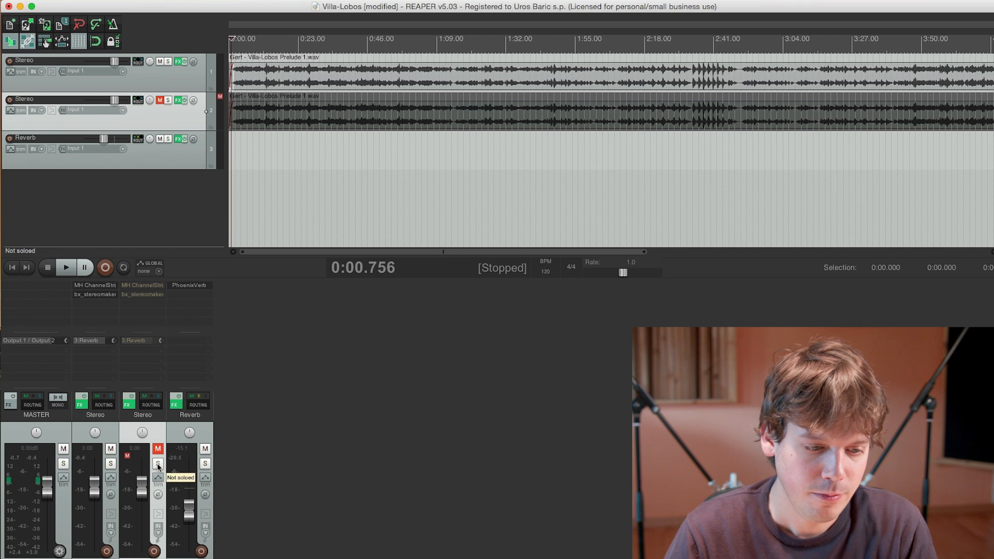
pyautogui.click(158, 464)
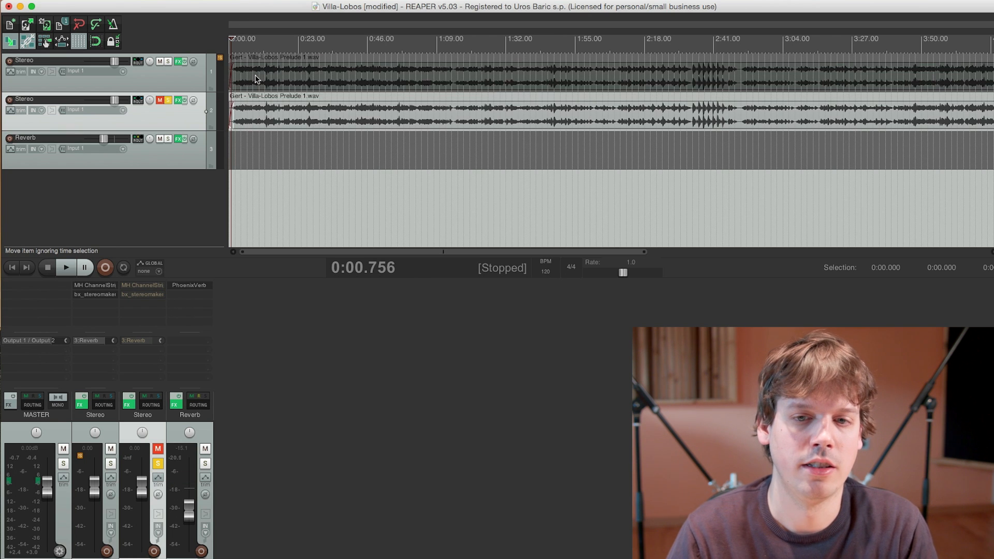
pyautogui.press('space')
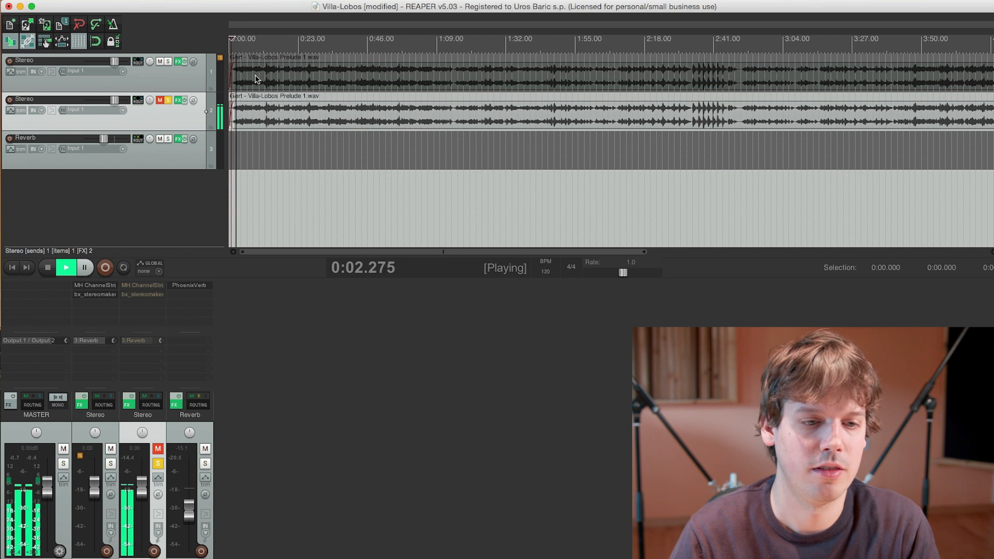
pyautogui.click(158, 466)
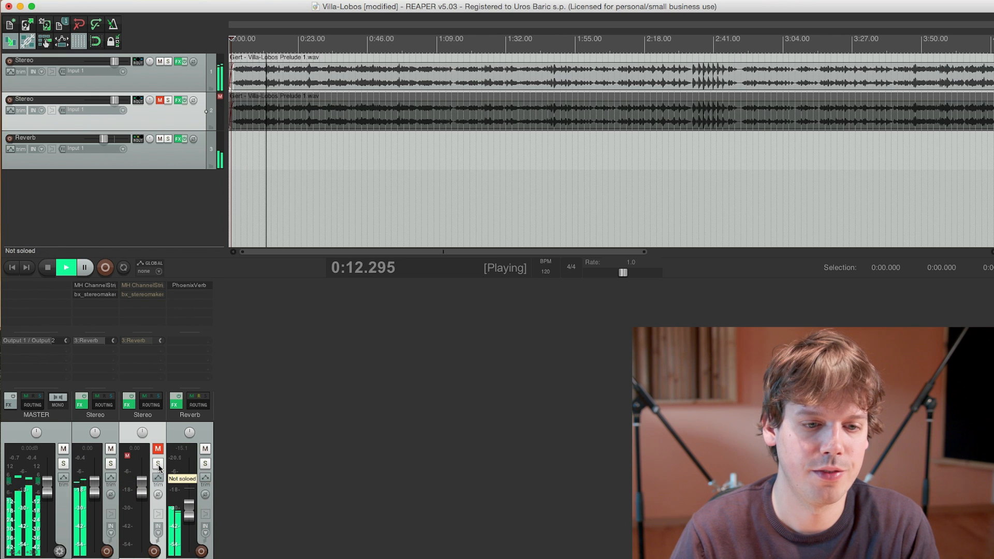
# Step: Check bx_stereomaker on the processed Stereo track, close it, and lower the Reverb track's level to -15.6 dB during playback
pyautogui.click(99, 294)
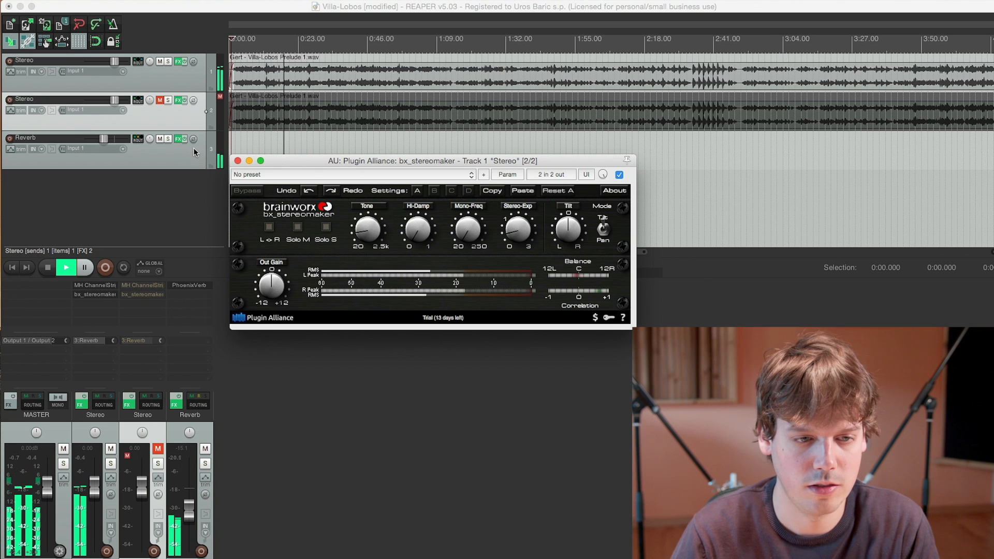
pyautogui.click(238, 161)
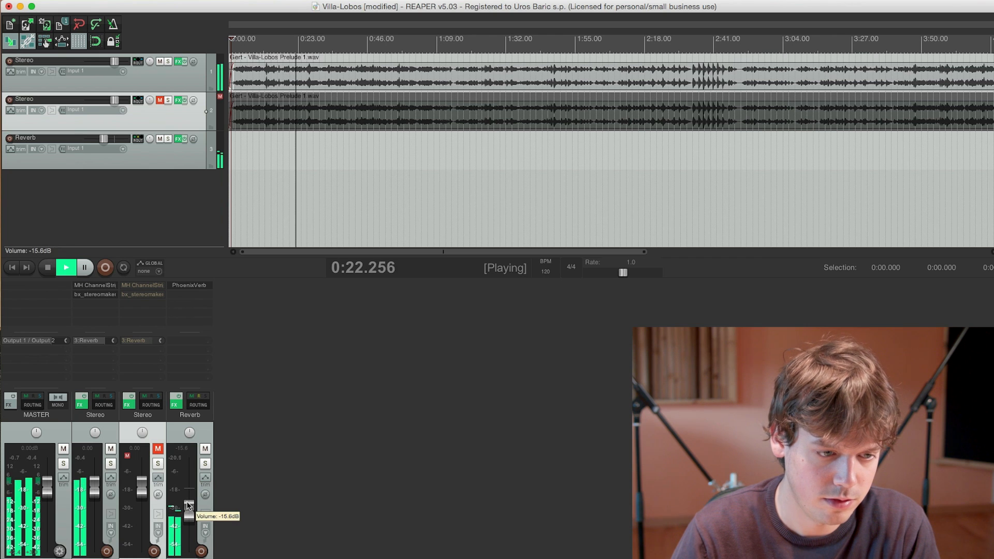
pyautogui.moveTo(188, 505)
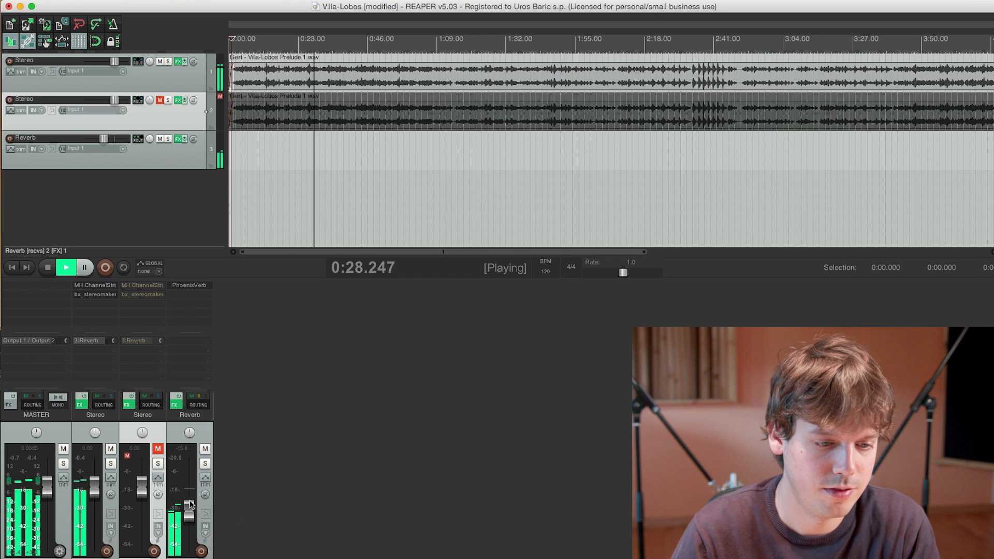
# Step: Refine the processed track's ChannelStrip EQ: band 1 at 12.47k, band 2 at -1.74 and 6.05k, band 5 at 224.25 with bandwidth 0.51; stop playback
pyautogui.click(87, 287)
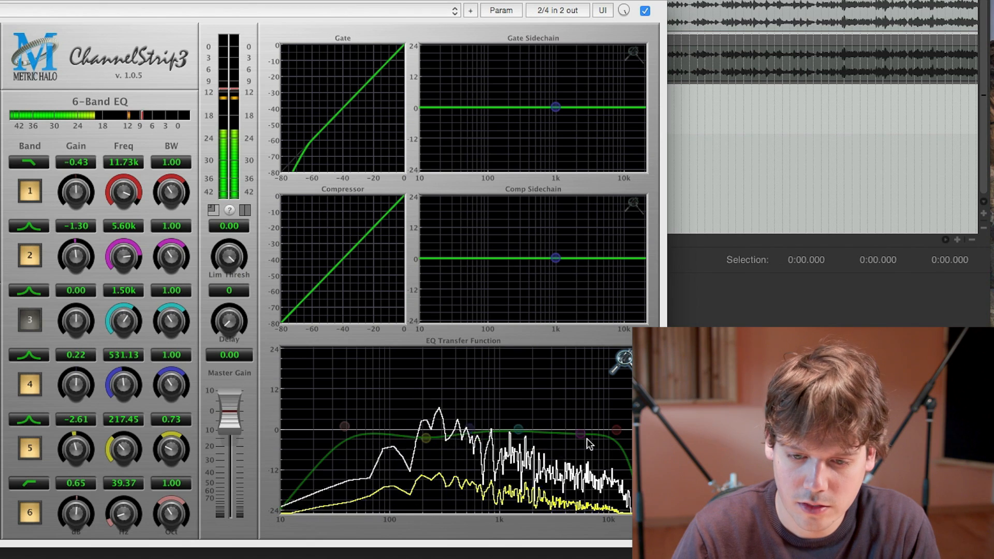
pyautogui.moveTo(617, 430); pyautogui.dragTo(617, 429)
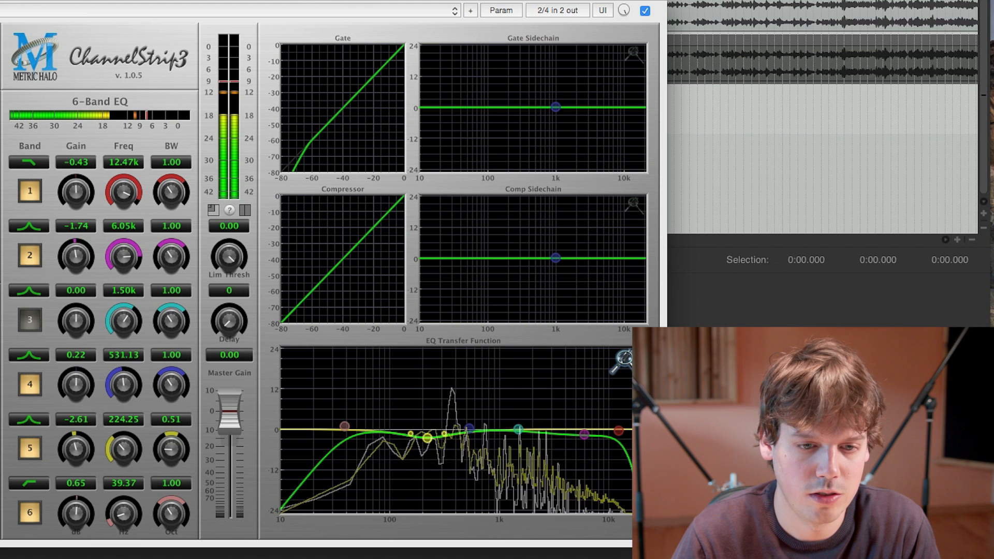
pyautogui.press('Escape')
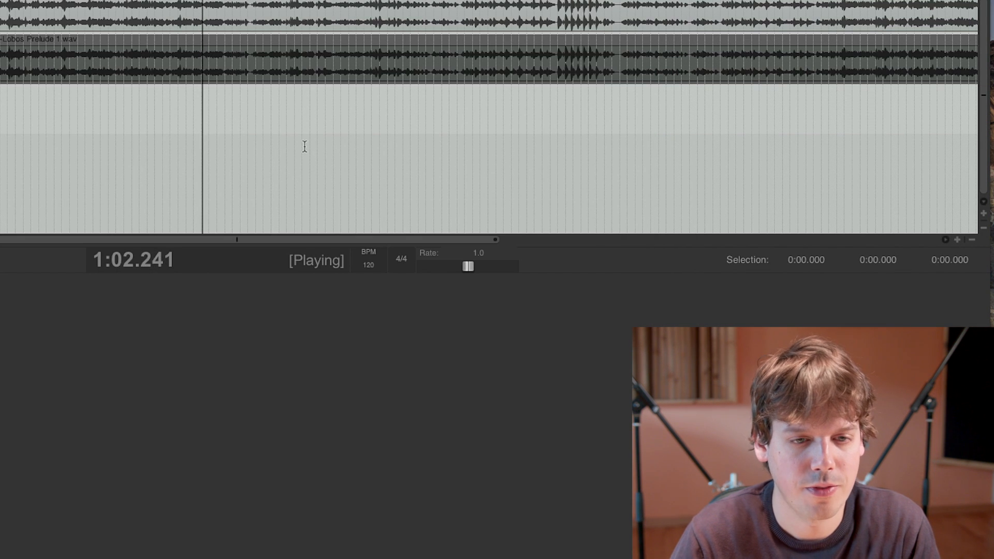
pyautogui.press('space')
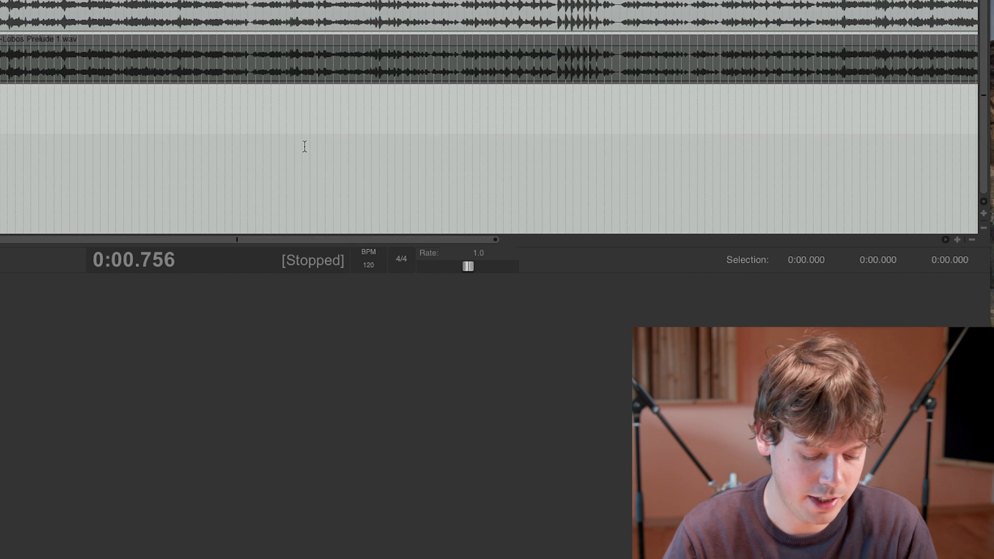
# Step: Review the render settings for exporting the entire project's master mix as a WAV file, and close them without rendering
pyautogui.press('super+alt+r')
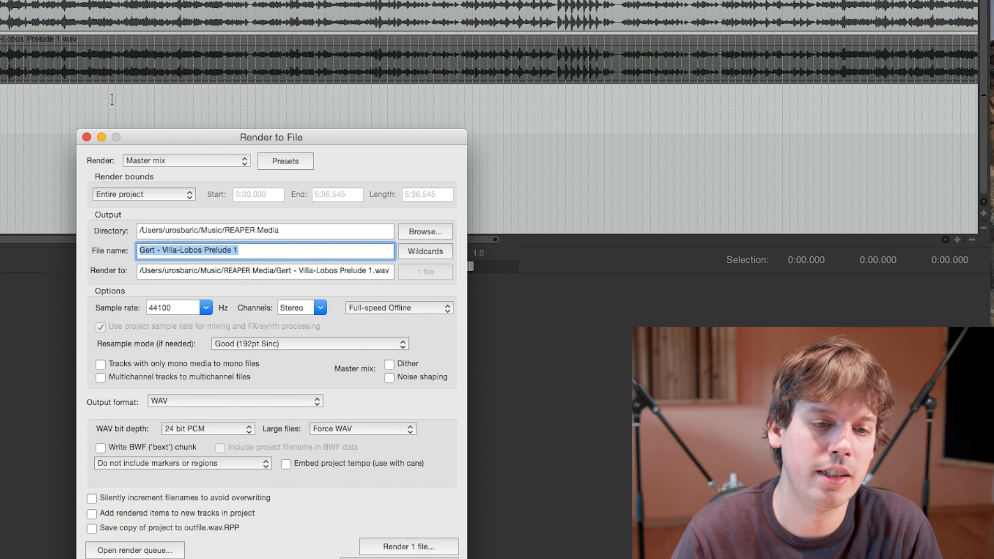
pyautogui.click(86, 137)
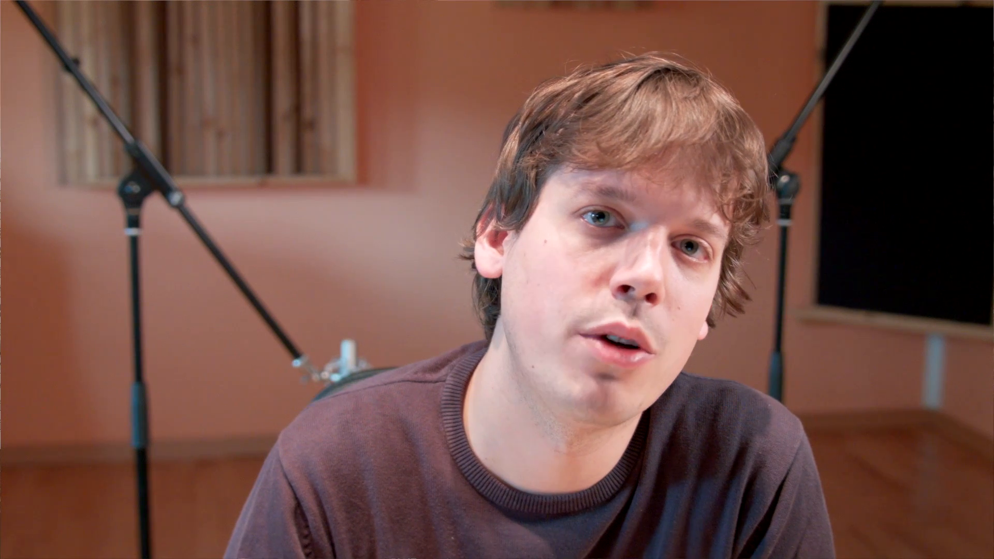